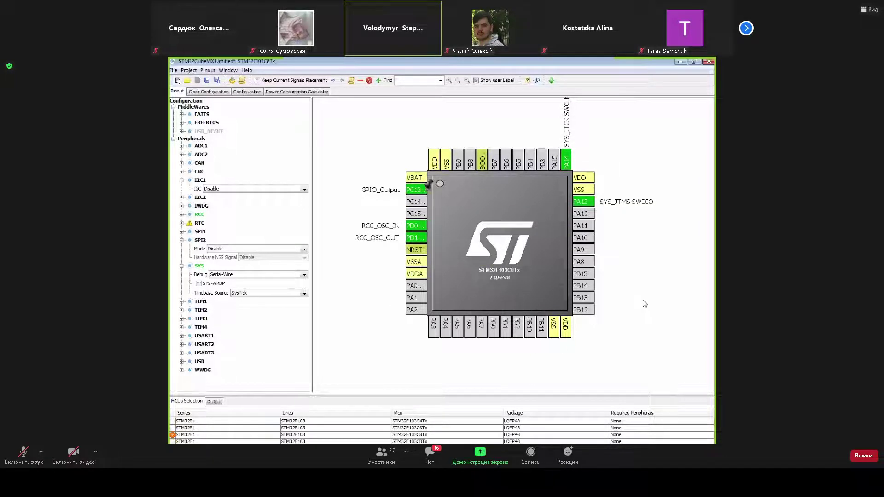
Open the GPIO pin configuration and set the GPIO mode of PC13-TAMPER-RTC to Output Open Drain
left_click(209, 92)
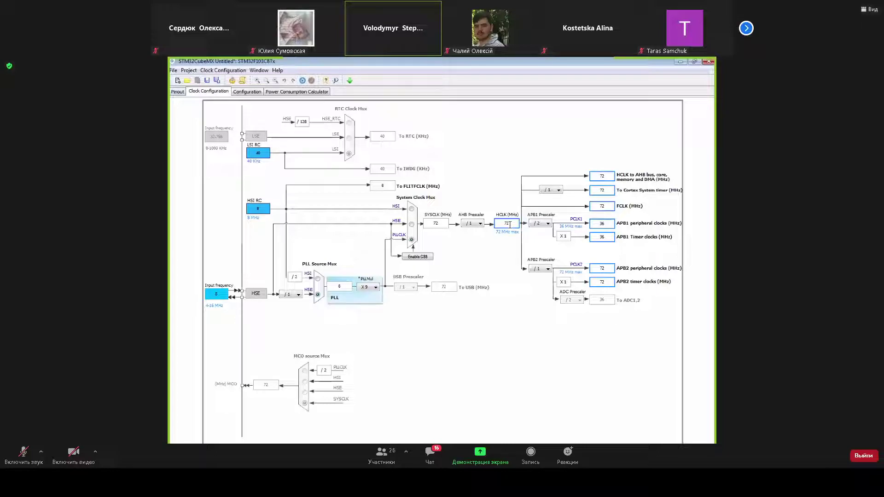
left_click(246, 92)
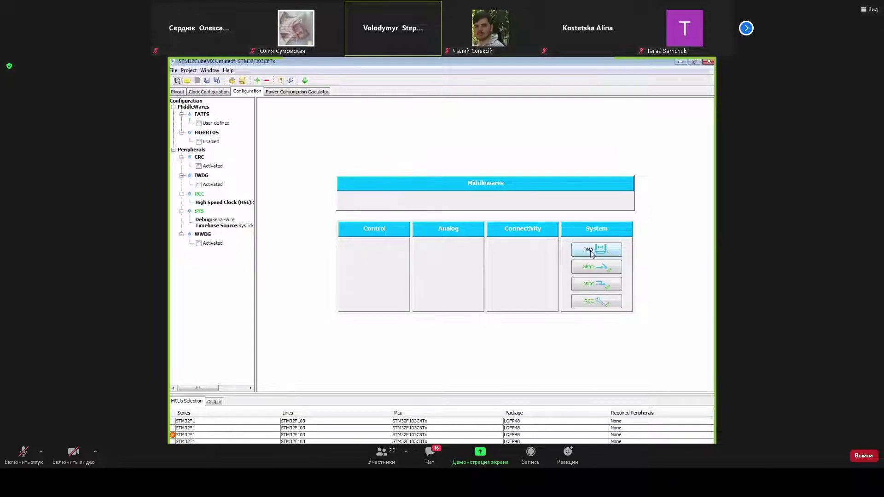
left_click(594, 269)
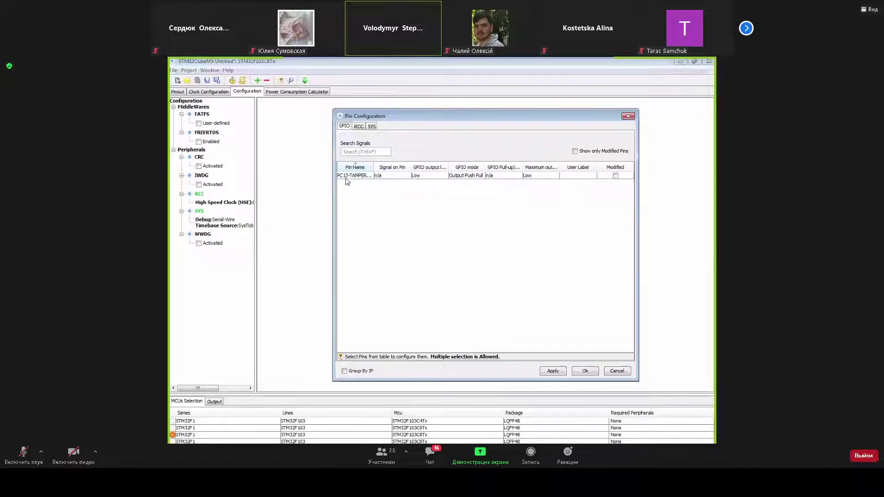
left_click(468, 177)
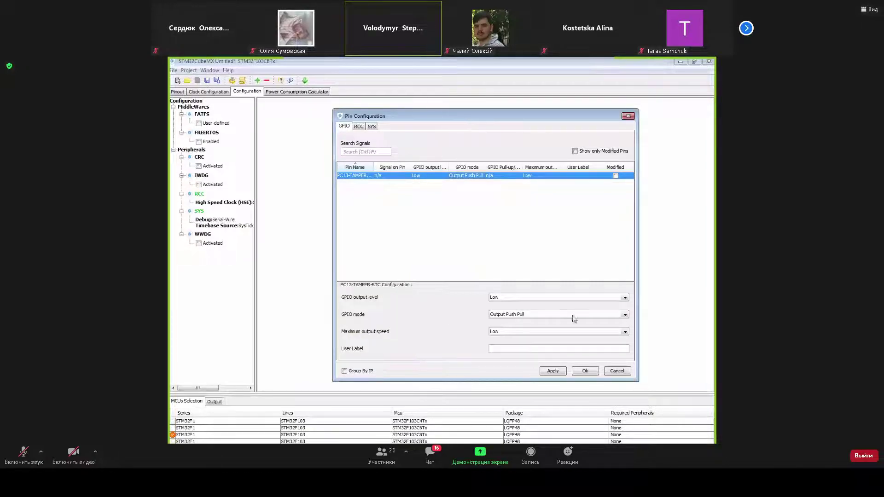
left_click(625, 315)
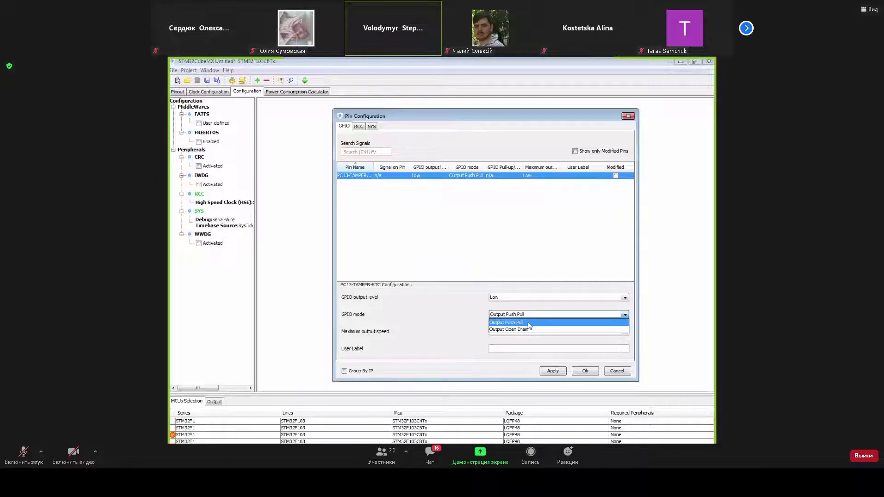
left_click(468, 317)
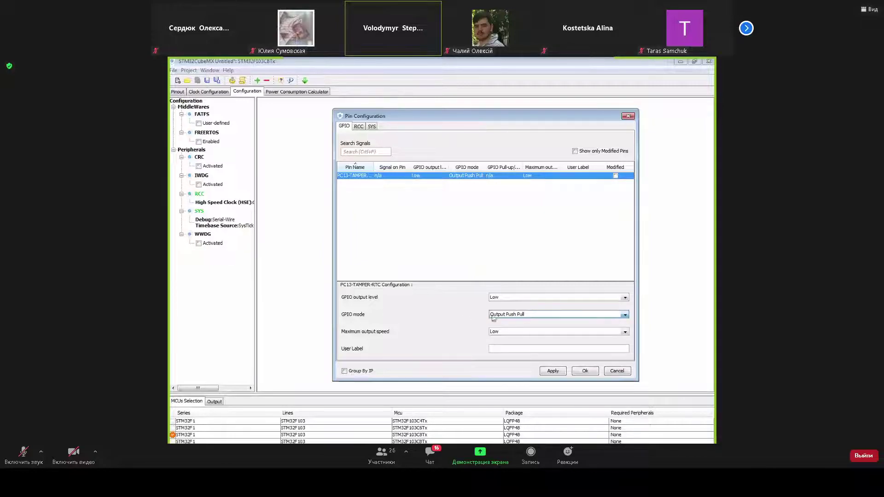
left_click(625, 317)
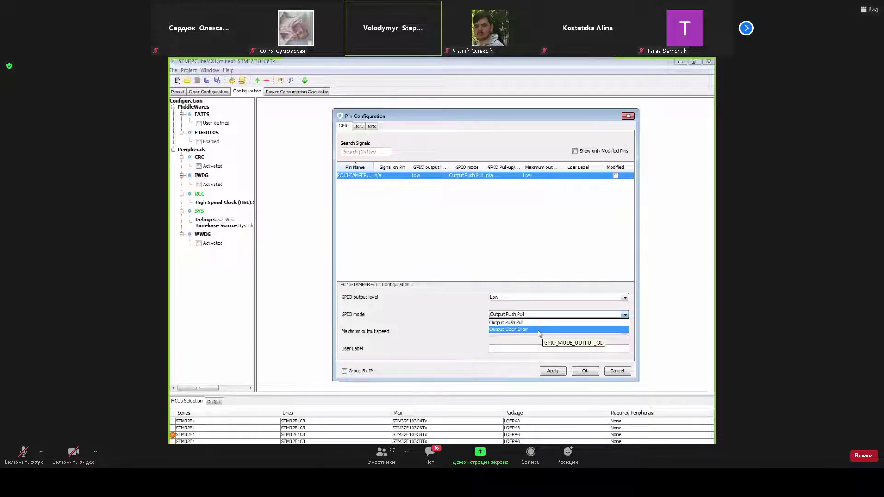
left_click(515, 329)
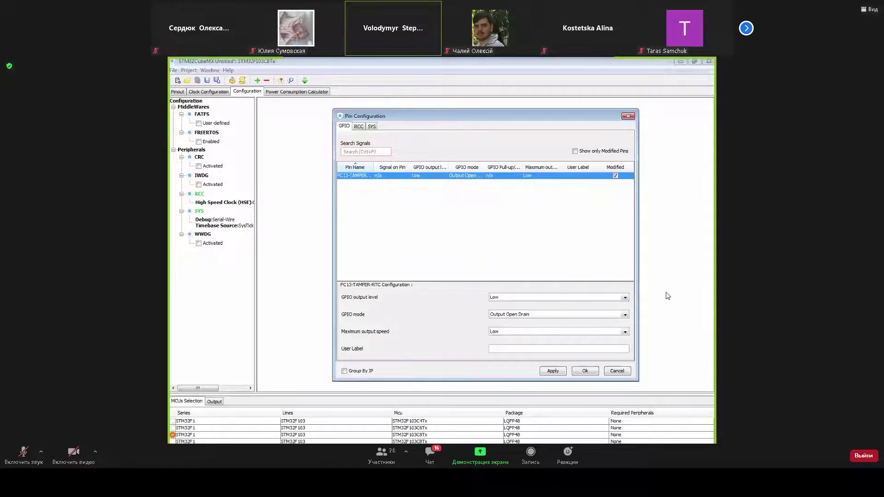
Review the output level and maximum output speed options of PC13, leave both at Low, and accept the pin configuration
left_click(625, 298)
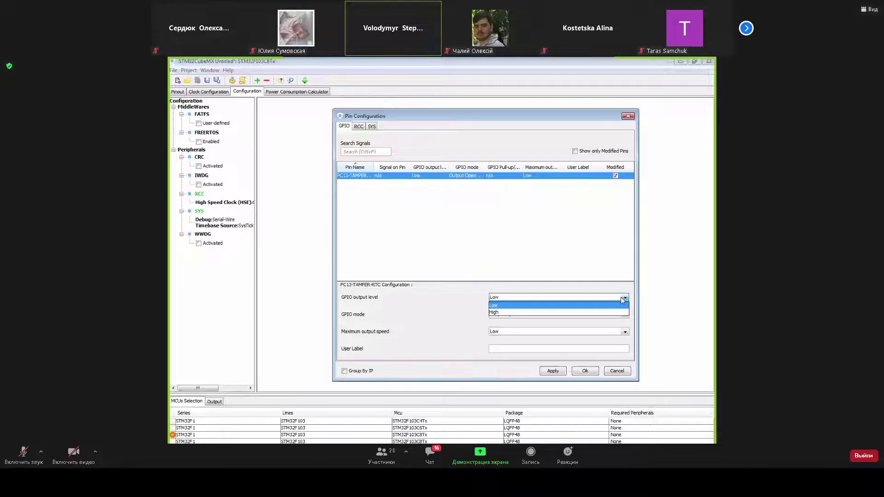
left_click(450, 293)
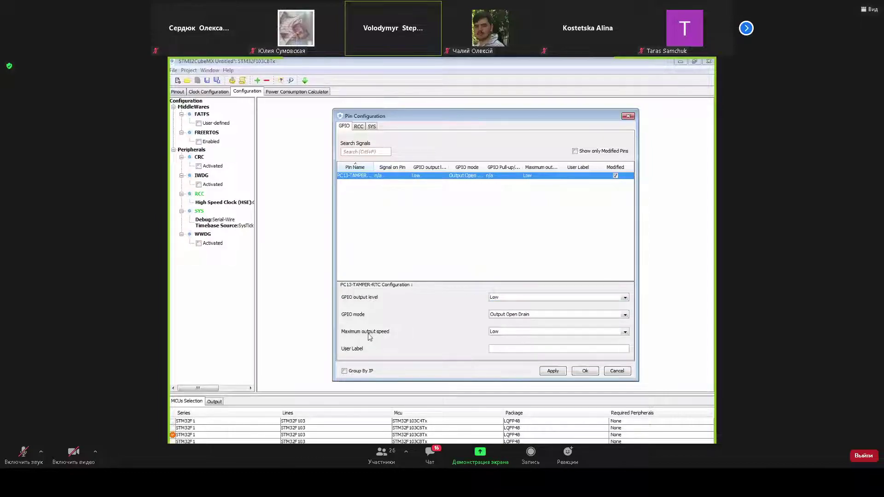
left_click(625, 332)
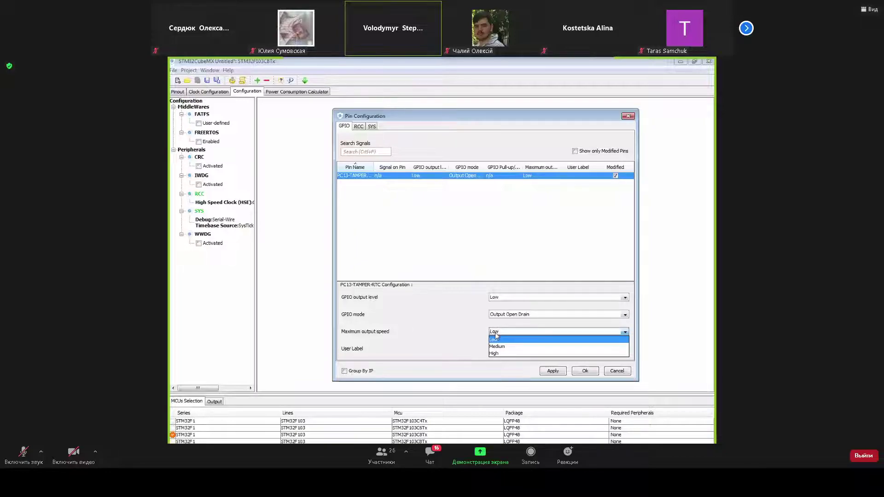
left_click(495, 334)
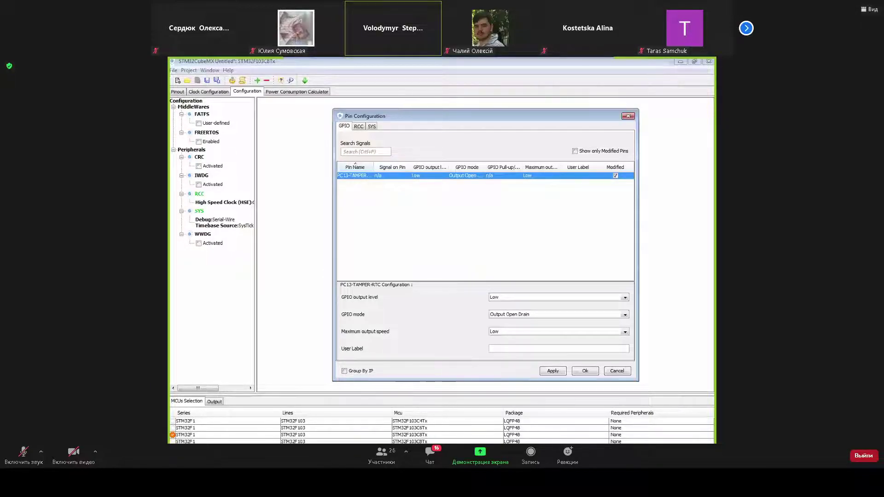
left_click(584, 371)
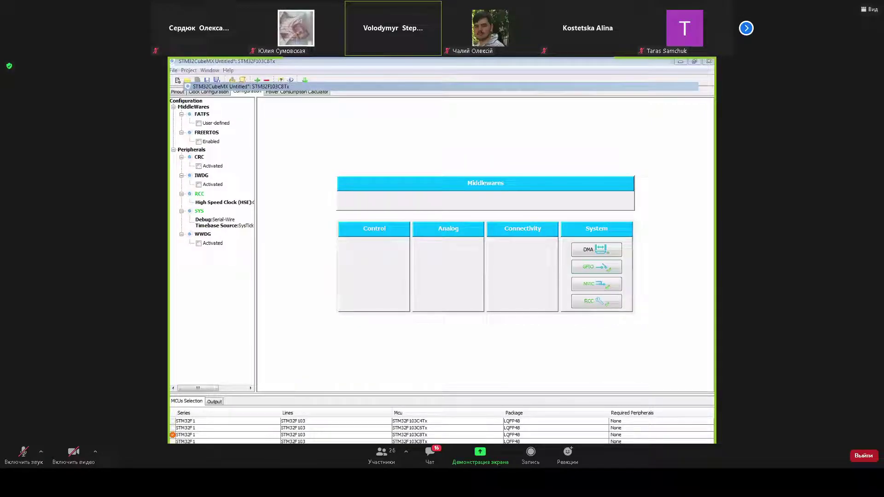
key("super+d")
key("super+d")
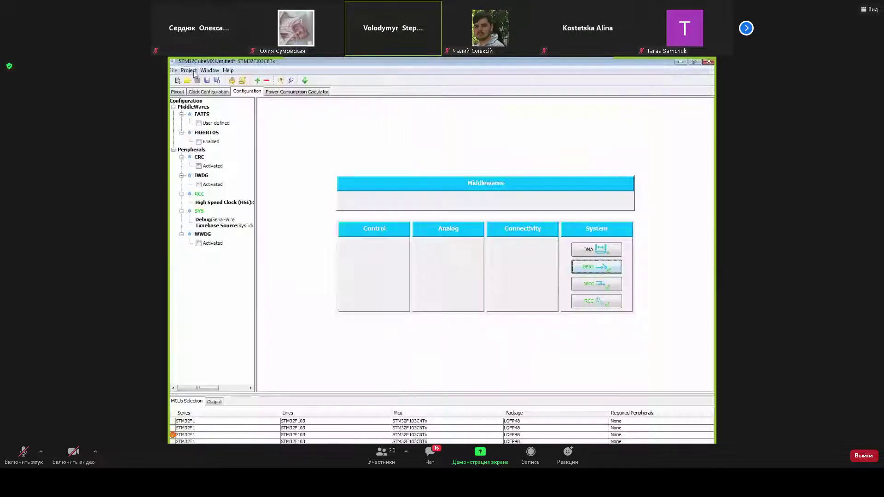
Assign the user label LED to pin PC13 in the chip pinout
left_click(177, 91)
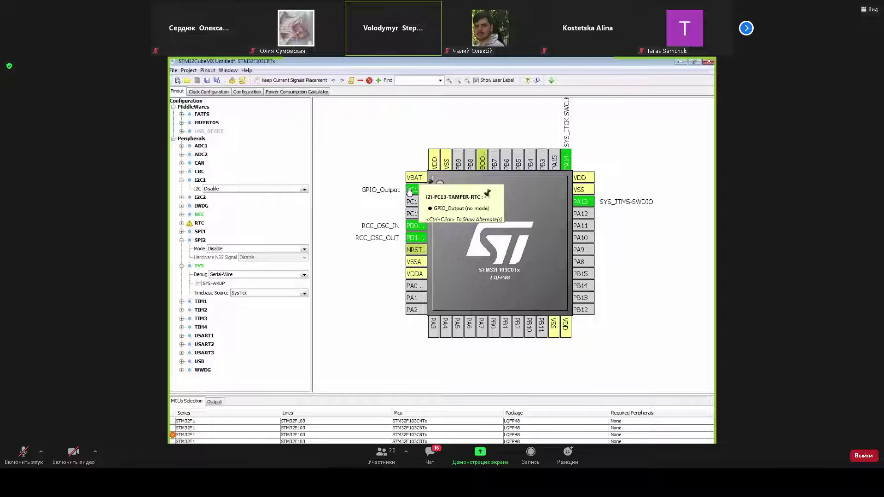
right_click(413, 191)
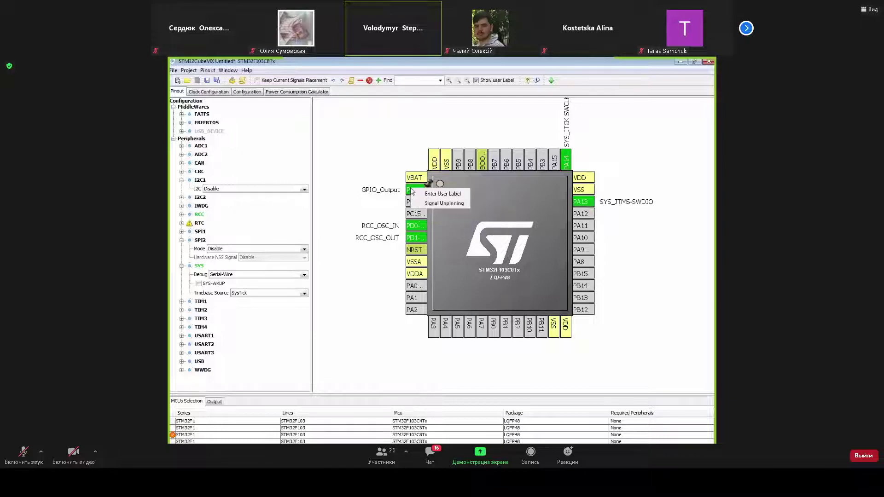
left_click(440, 196)
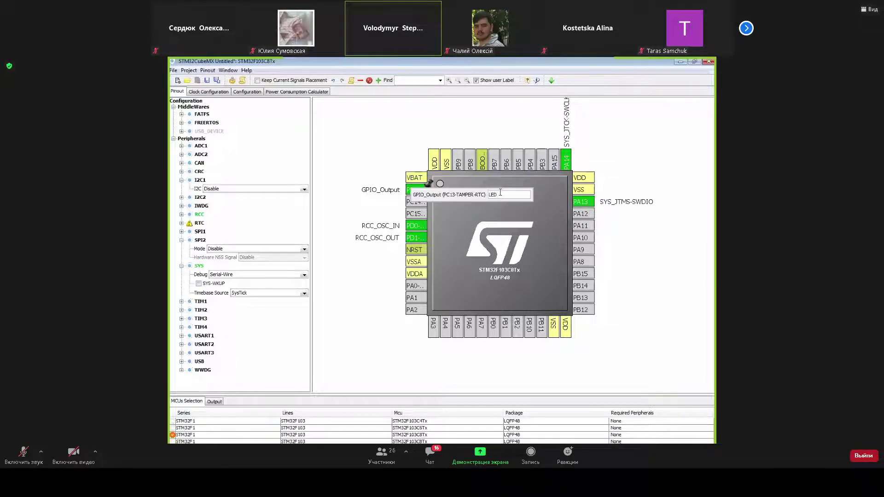
key("Return")
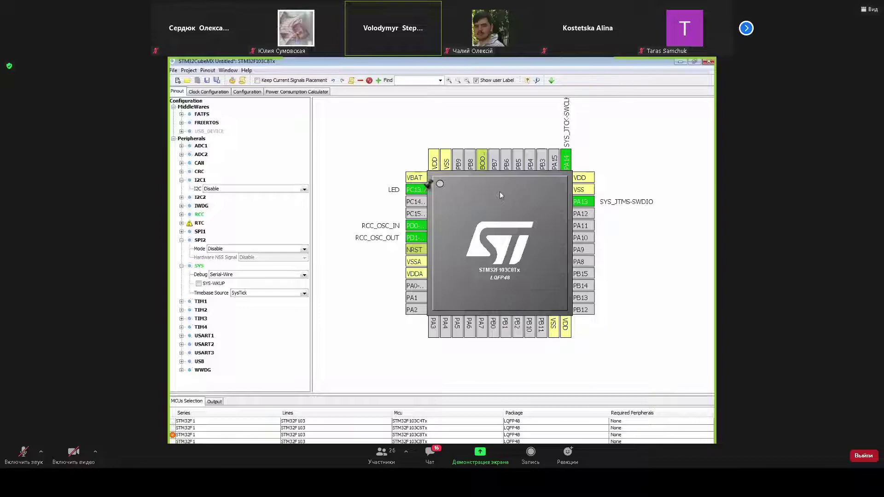
Check the user label of PC13 in the GPIO pin configuration and close the dialog
mouse_move(416, 191)
left_click(209, 91)
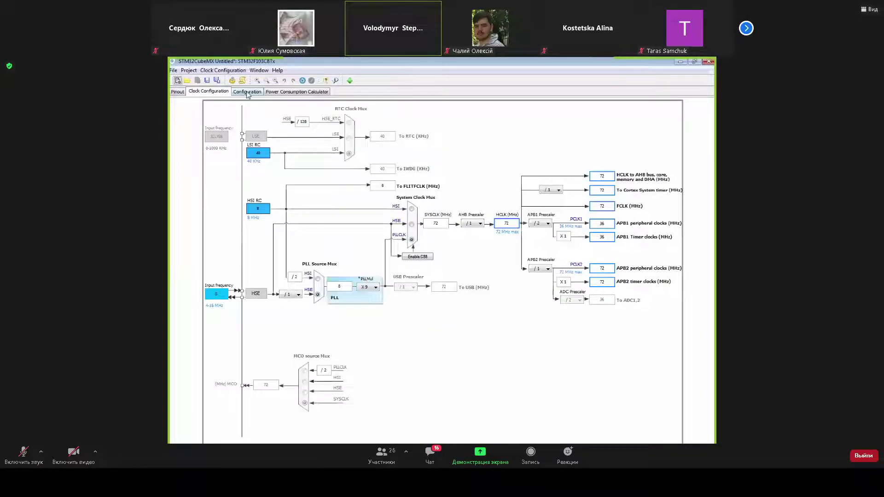
left_click(247, 92)
left_click(591, 268)
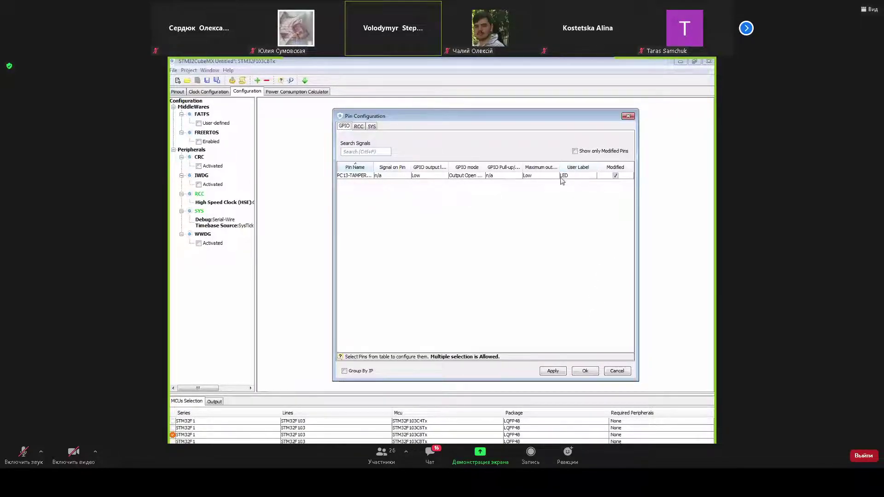
left_click(585, 371)
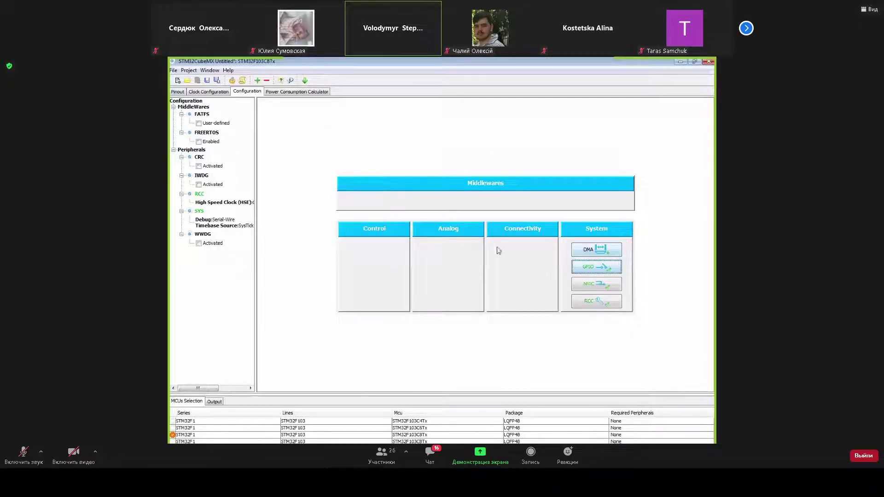
Remove the user label from pin PC13 in the chip pinout
left_click(177, 92)
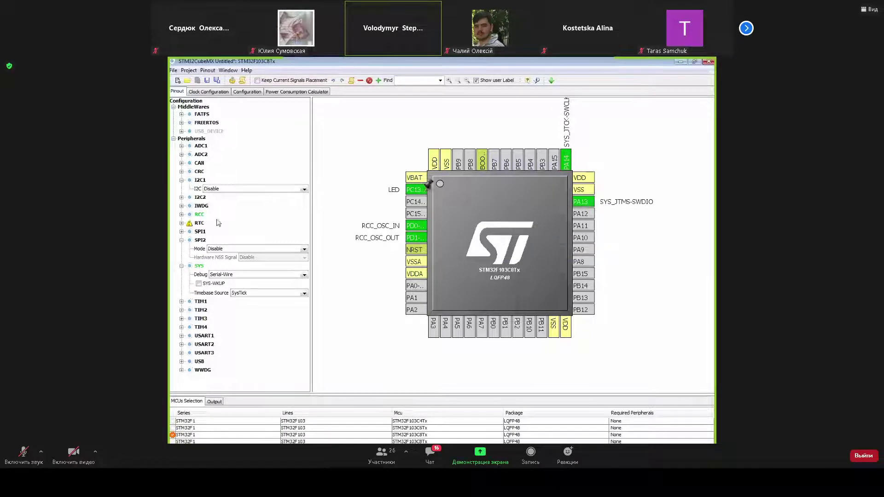
left_click(416, 190)
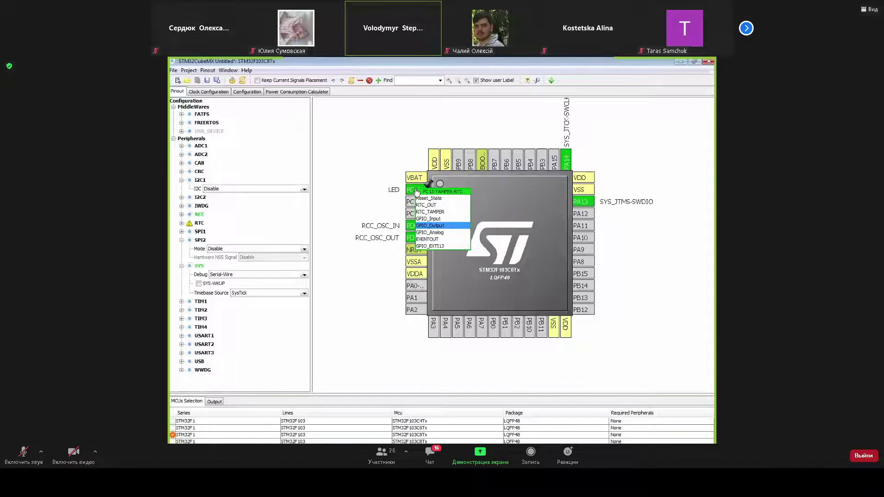
right_click(417, 188)
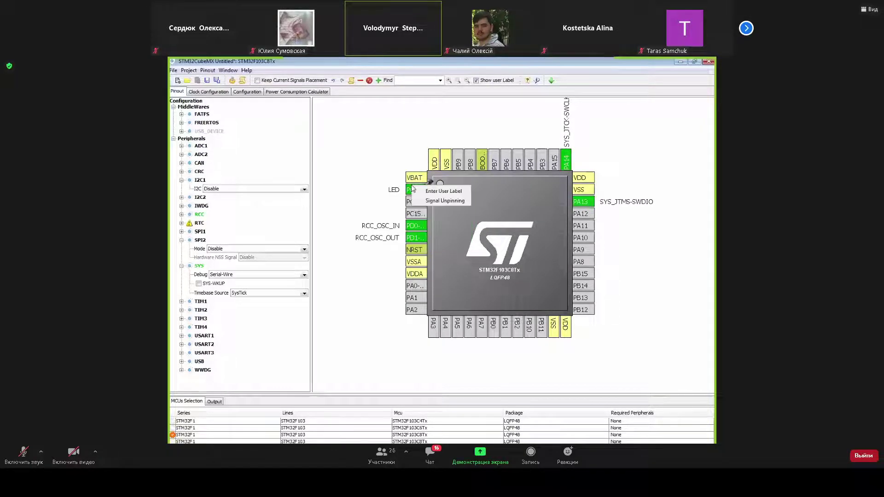
left_click(441, 192)
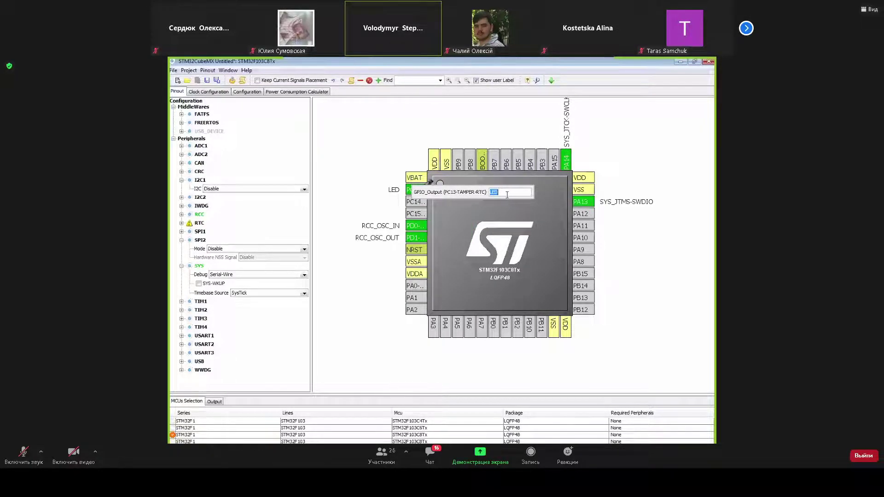
left_click(563, 370)
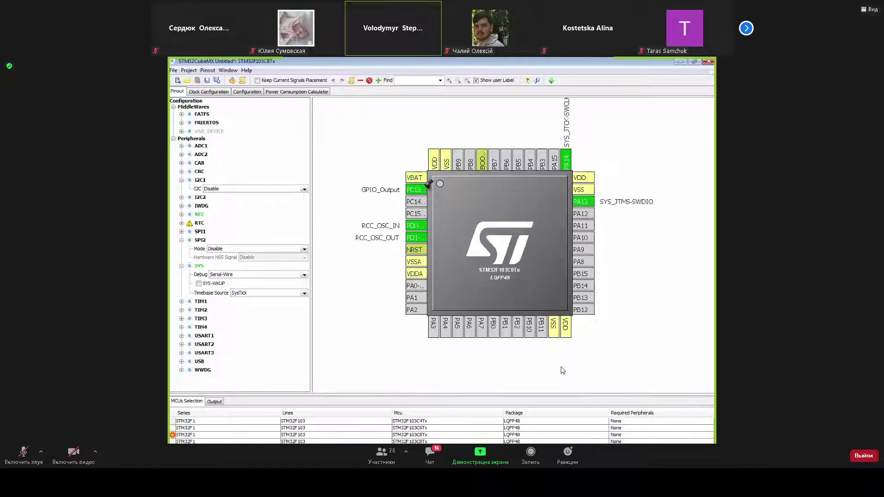
In the project settings, name the project TEST LED and choose MDK-ARM V5 as the toolchain
left_click(209, 91)
left_click(247, 92)
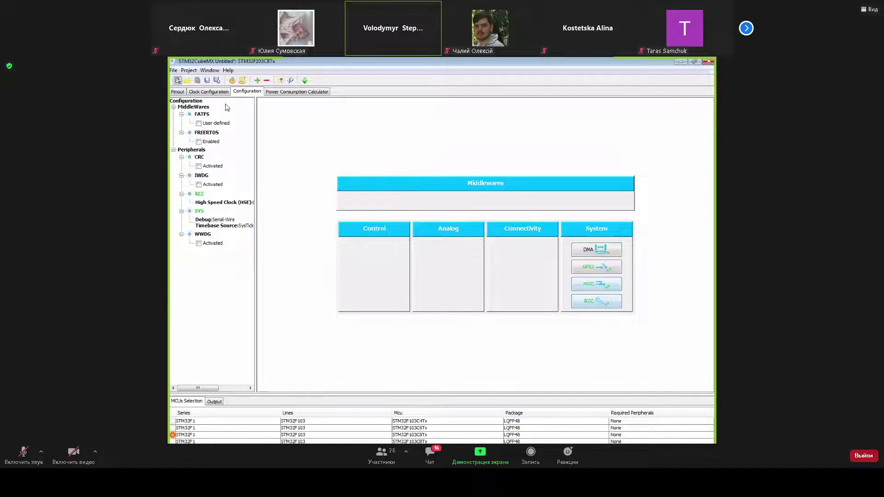
left_click(188, 70)
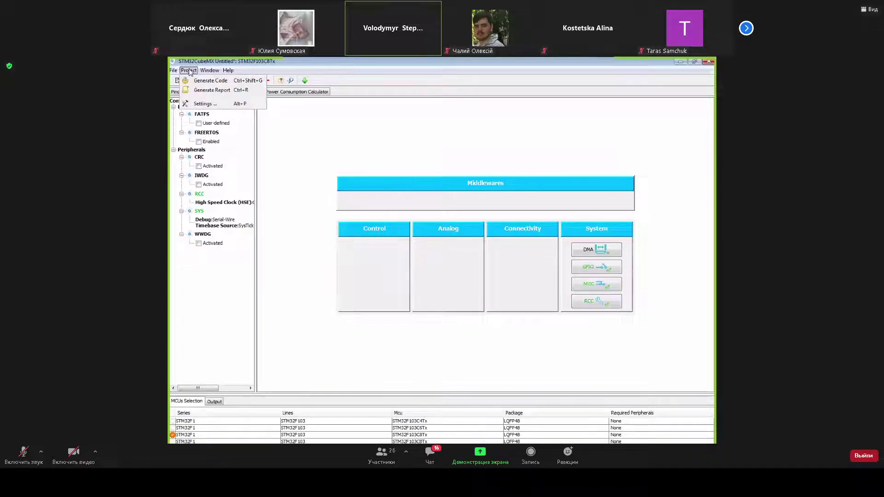
left_click(202, 105)
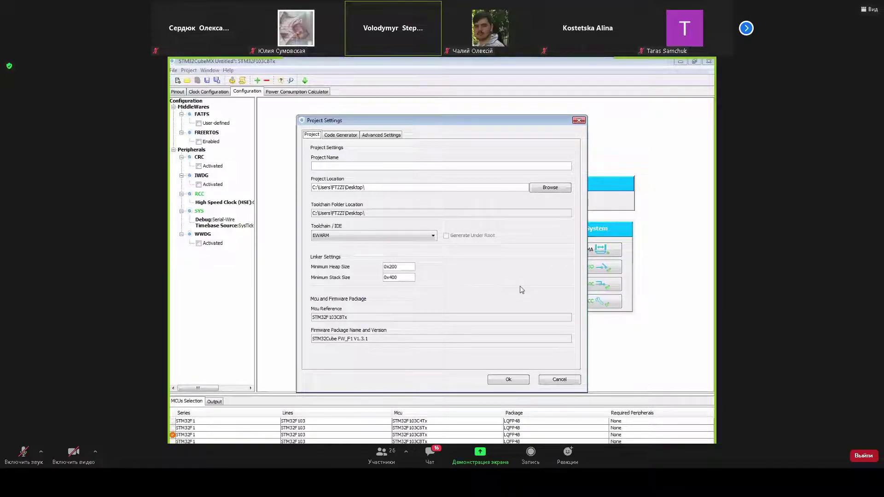
left_click(319, 166)
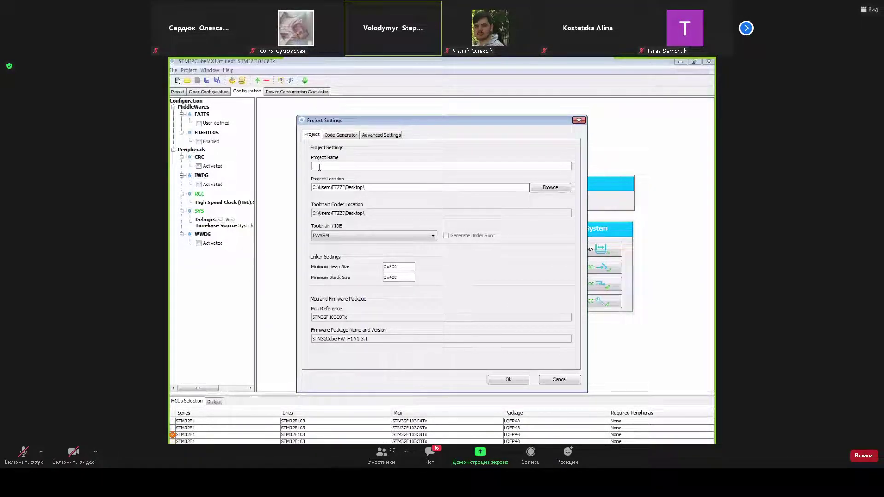
type("T")
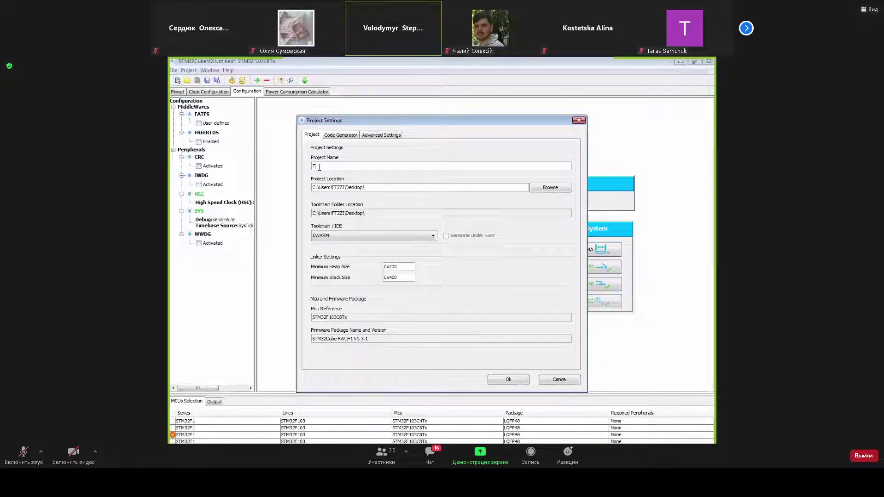
type("EST LED")
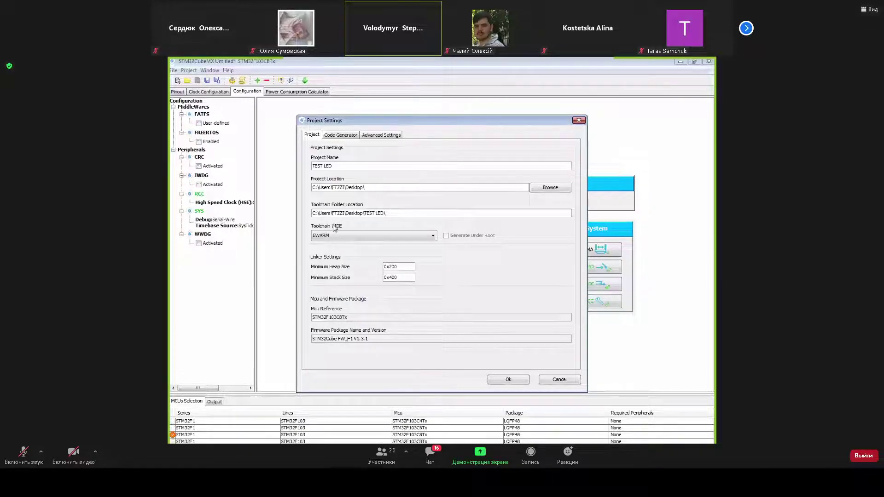
left_click(433, 236)
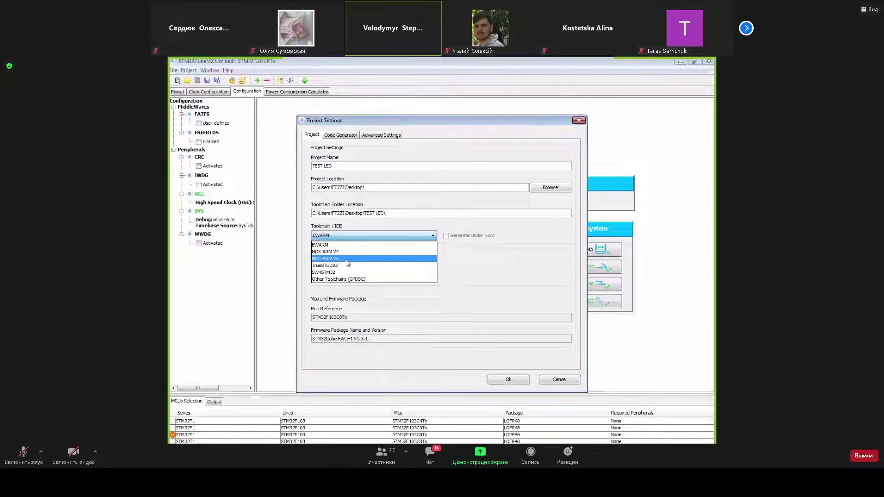
left_click(347, 259)
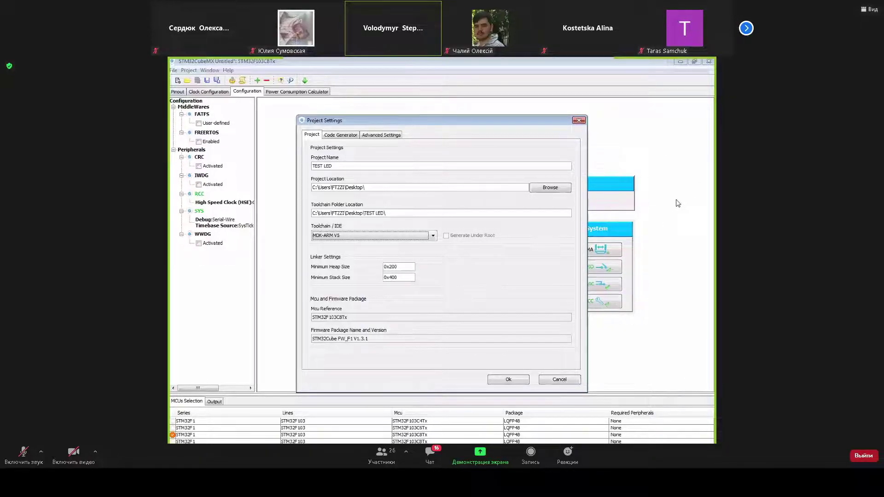
Set the code generator to copy only the necessary library files and accept the project settings
left_click(343, 135)
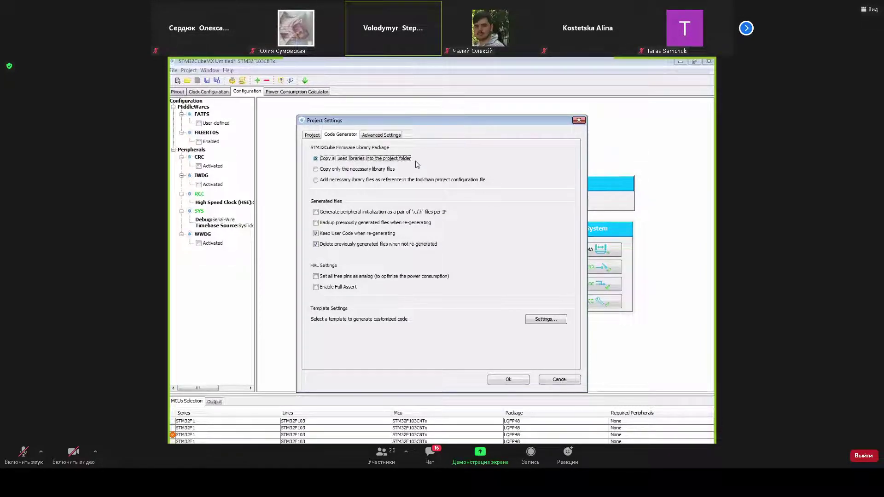
left_click(315, 170)
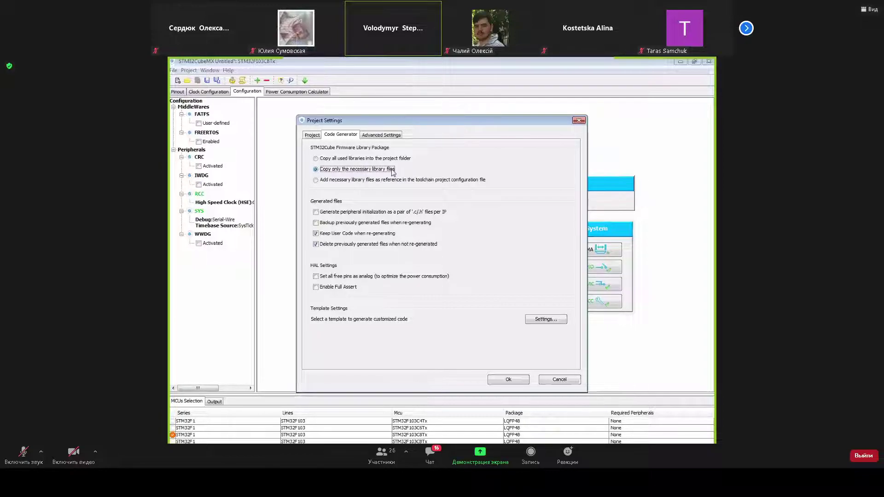
left_click(313, 136)
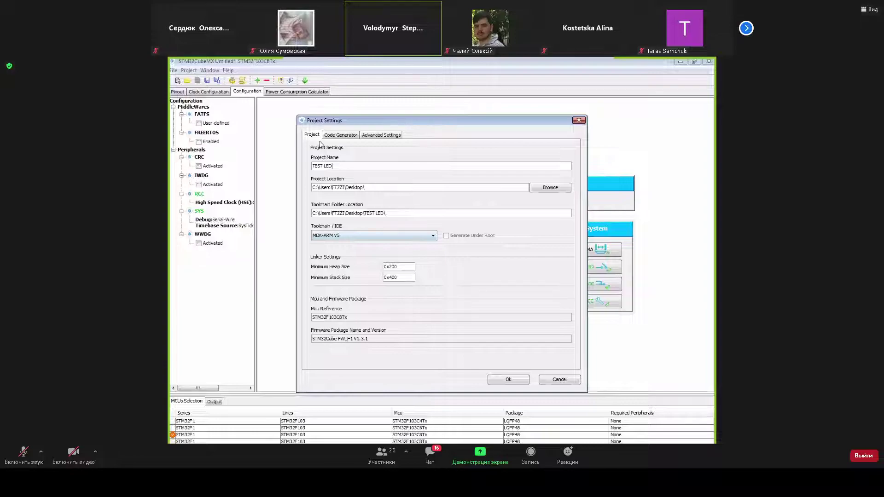
left_click(508, 380)
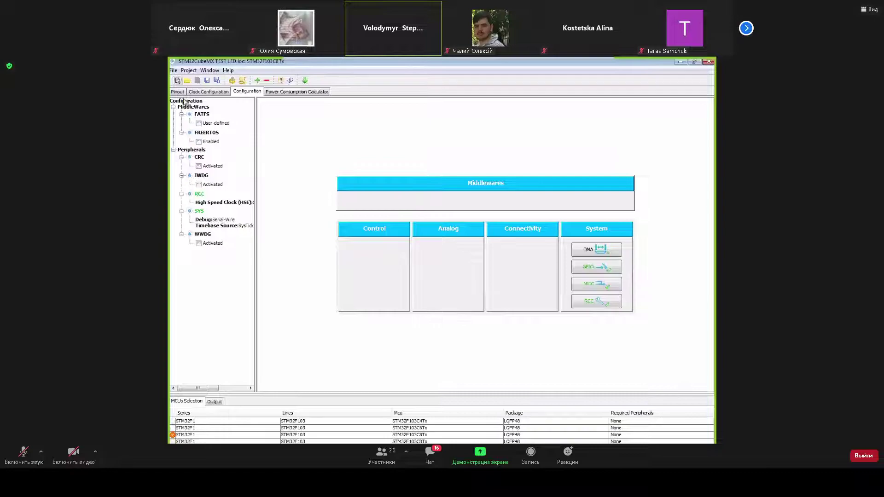
Generate the project code, open the generated TEST LED project in µVision and maximize its window
left_click(189, 70)
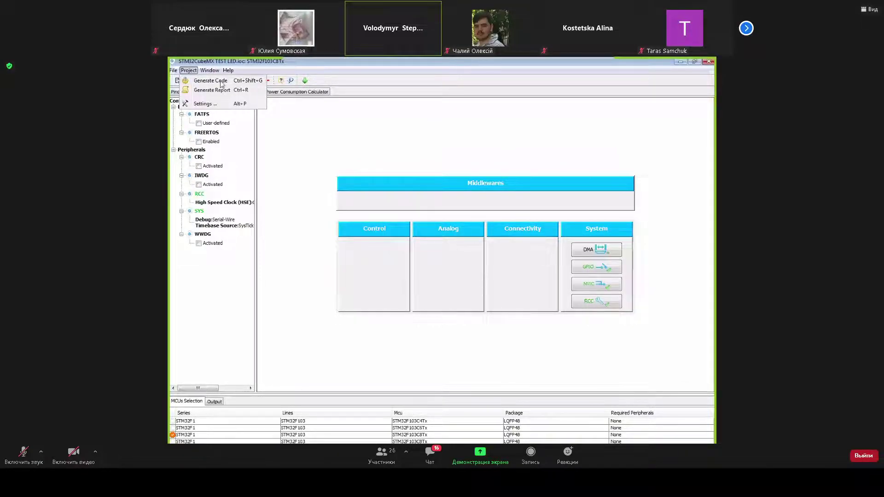
left_click(211, 80)
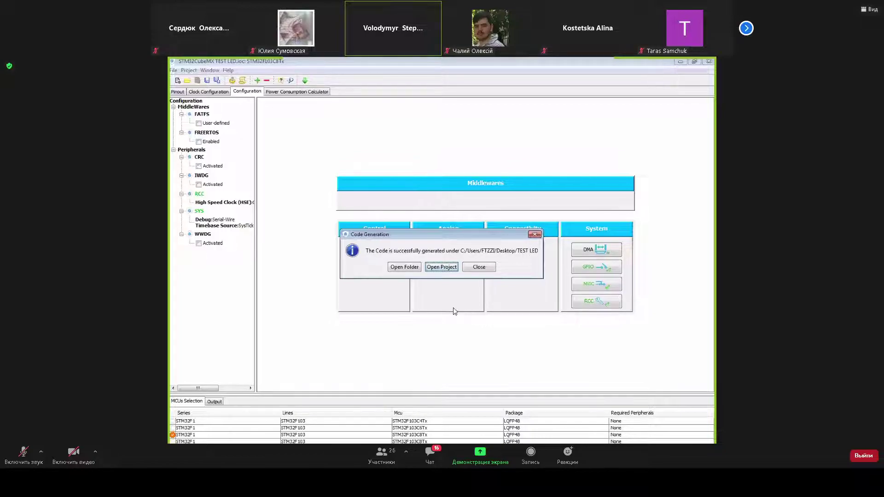
left_click(441, 267)
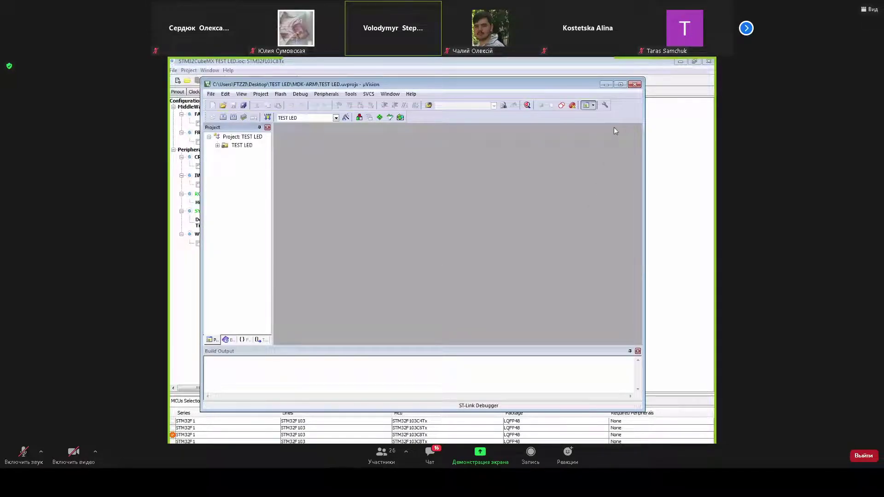
left_click(620, 84)
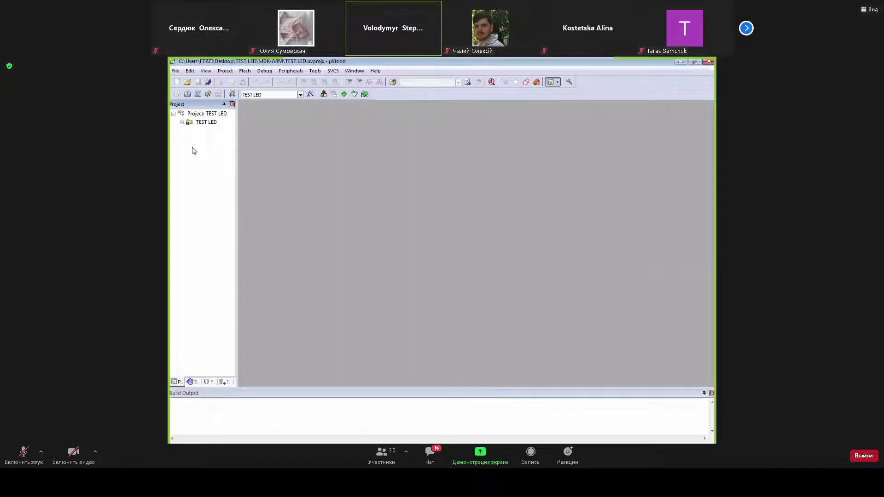
left_click(679, 61)
left_click(680, 62)
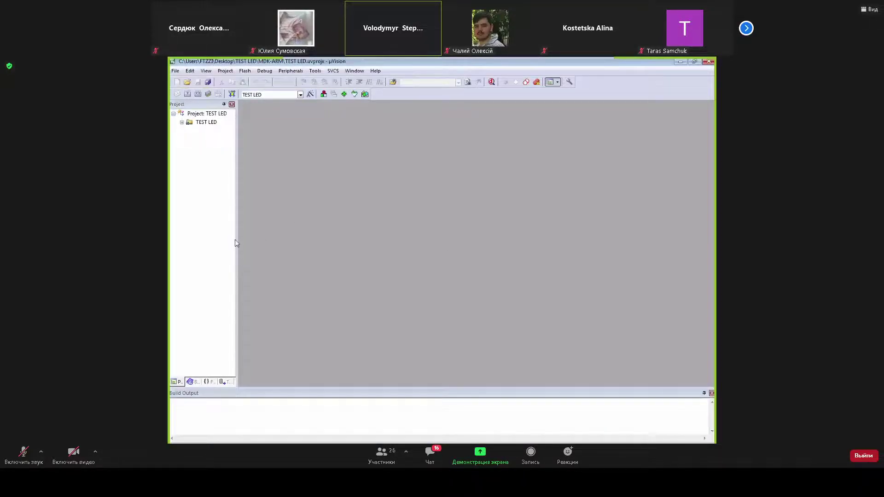
Expand the TEST LED target with its CMSIS driver and both Application groups, and open main.c
left_click(182, 122)
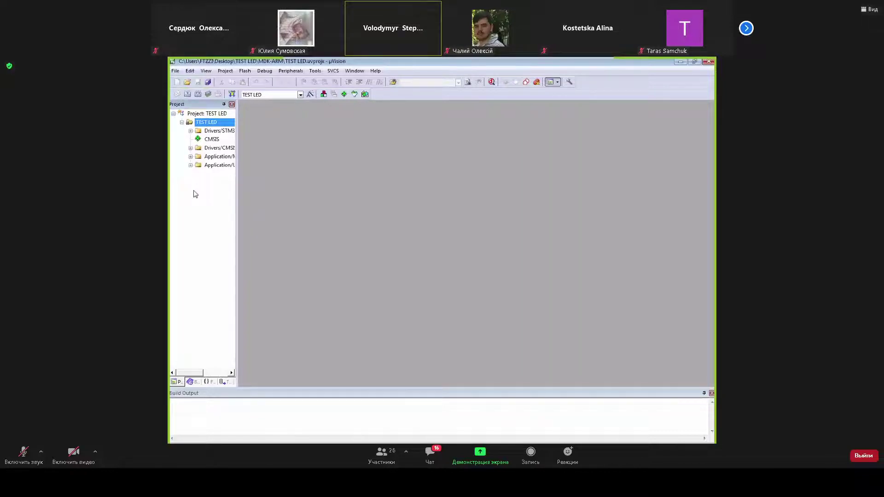
left_click(190, 156)
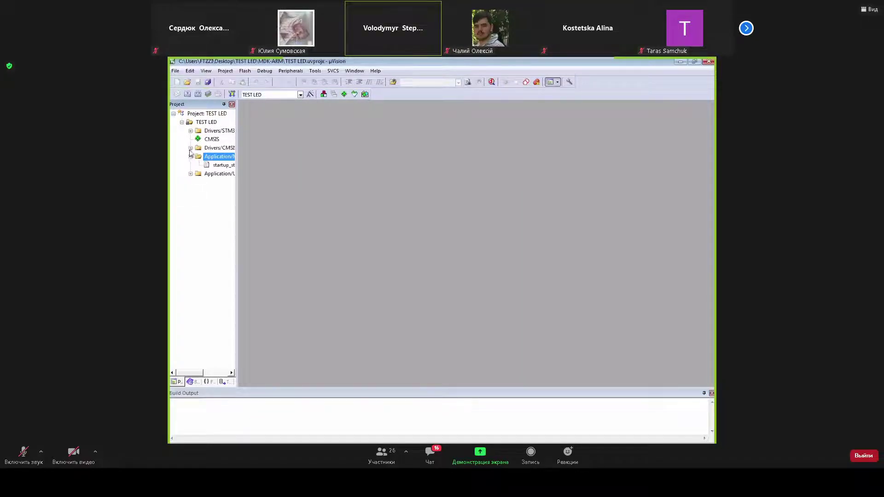
left_click(190, 148)
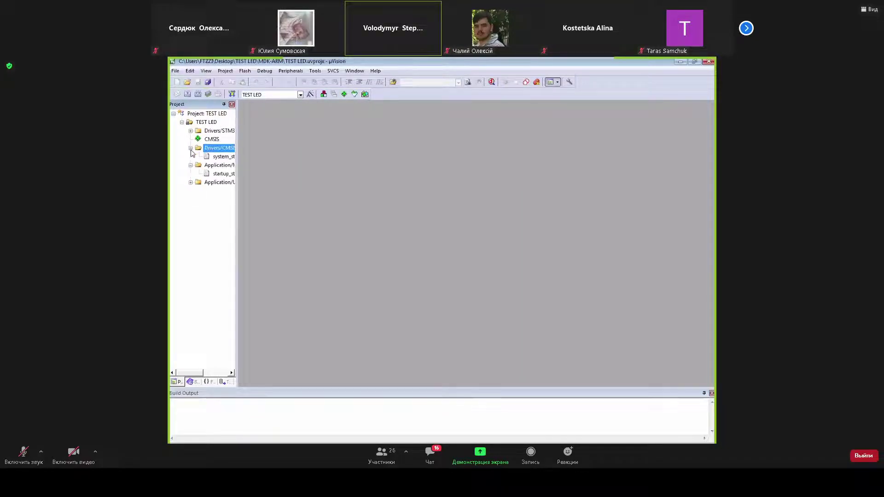
left_click(189, 184)
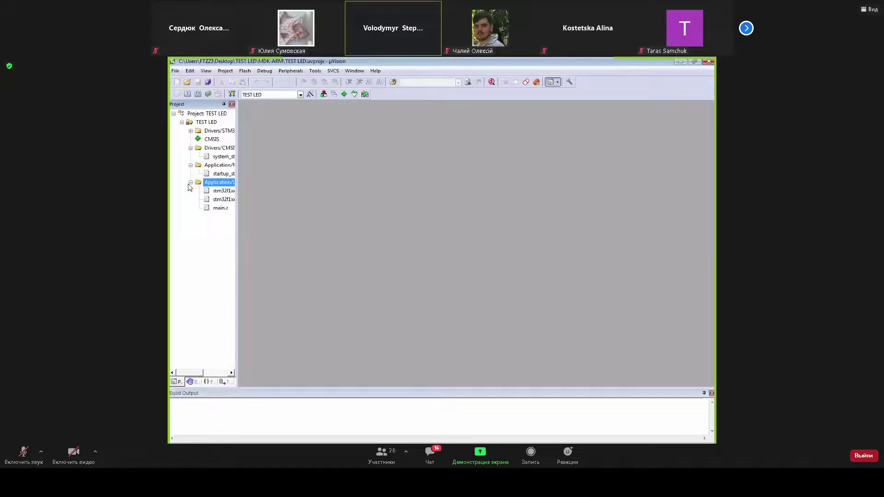
double_click(219, 209)
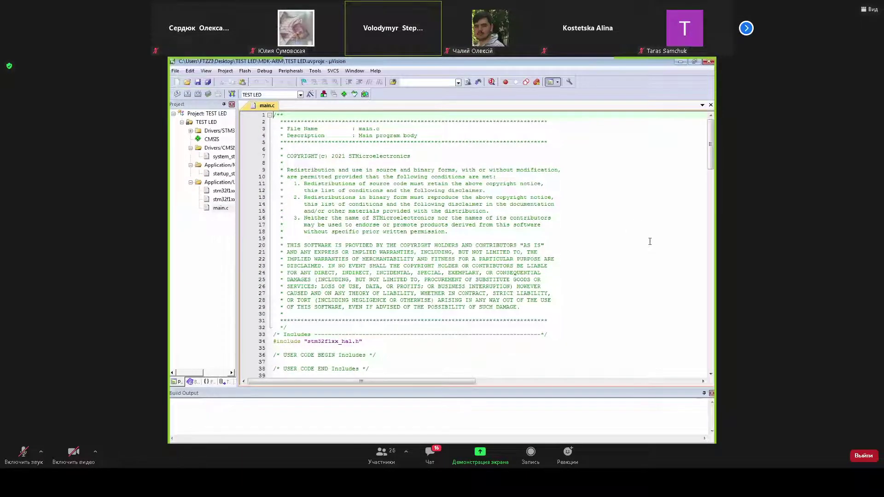
Review main.c from the includes and function prototypes through the initialization calls in the main function
scroll(649, 241, "down", 2)
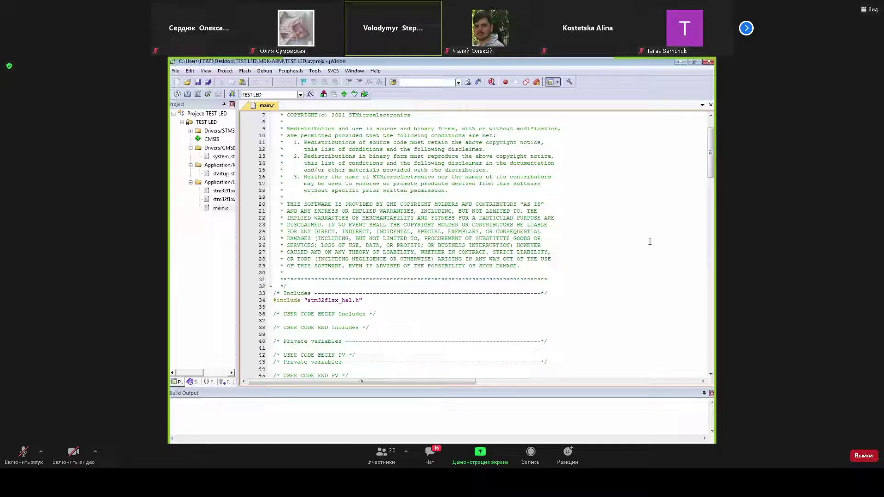
scroll(649, 241, "down", 6)
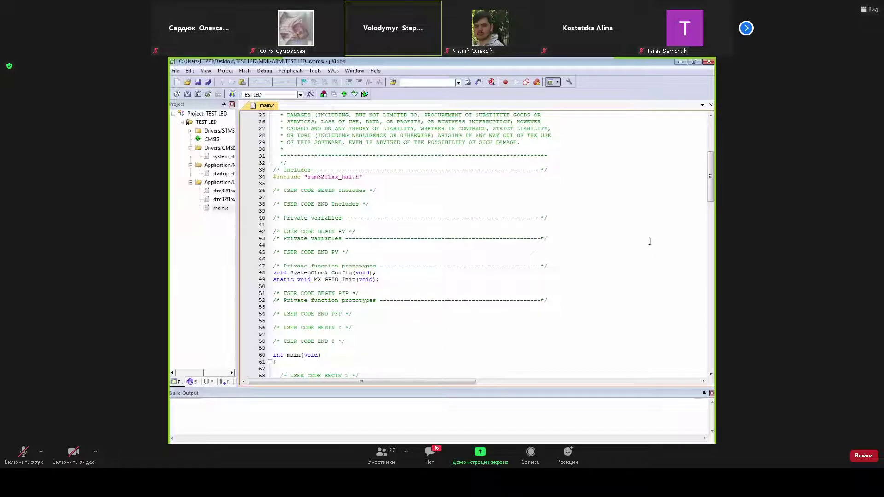
scroll(650, 241, "up", 2)
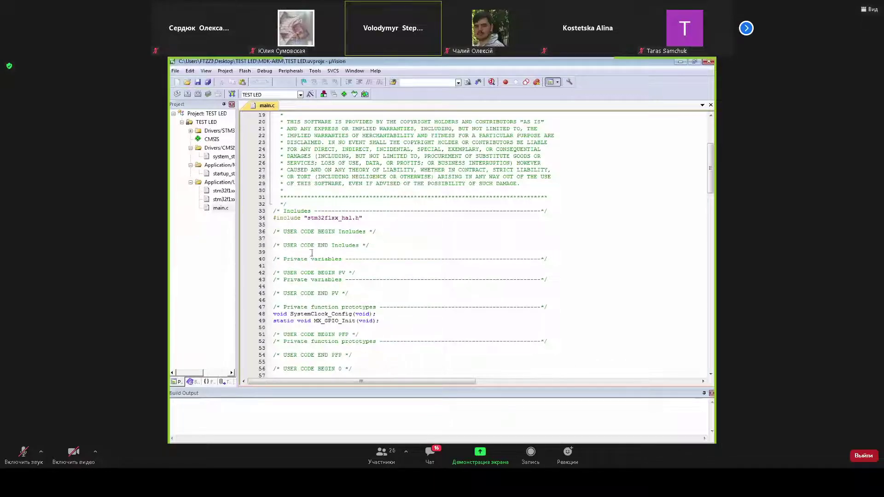
scroll(607, 263, "down", 2)
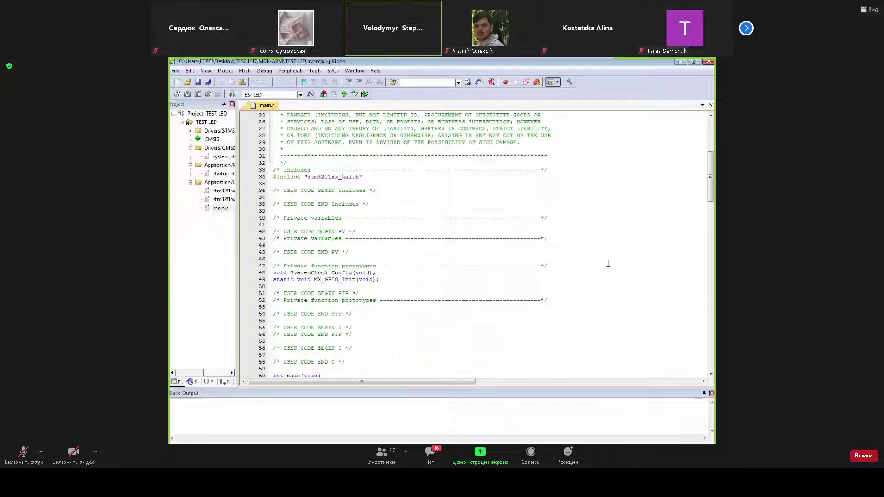
scroll(614, 253, "down", 3)
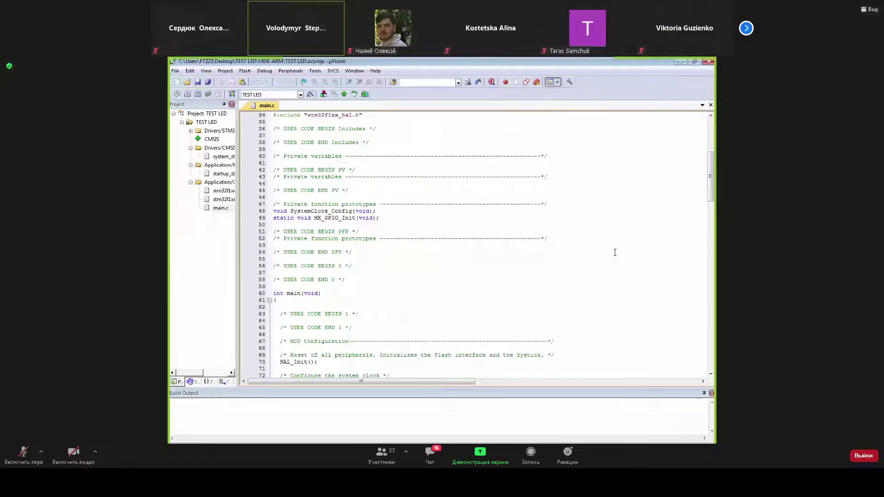
scroll(614, 252, "down", 3)
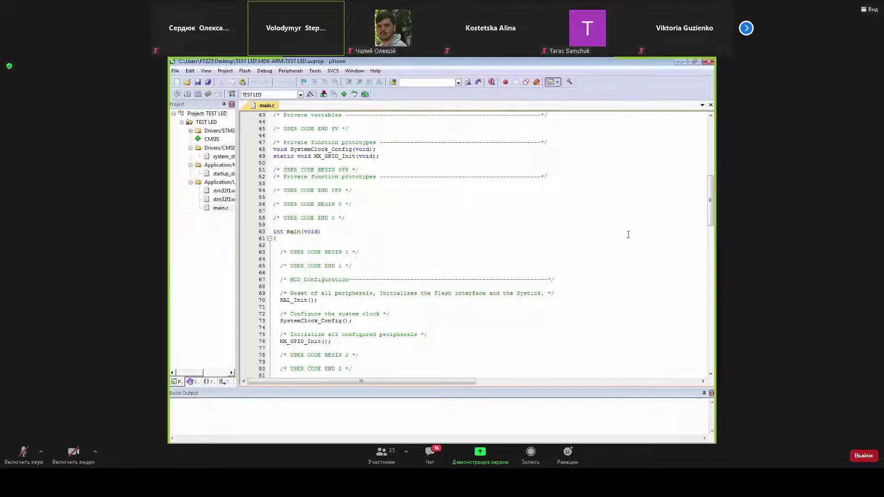
scroll(598, 233, "down", 5)
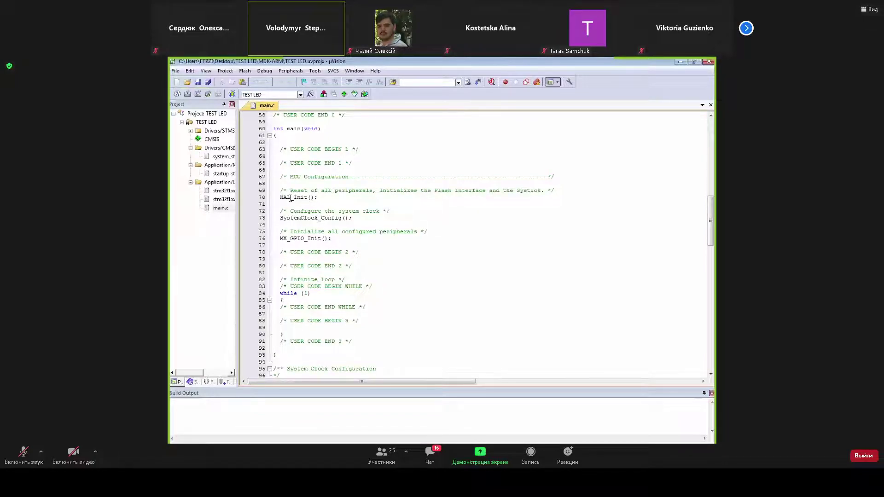
mouse_move(290, 197)
scroll(449, 243, "down", 2)
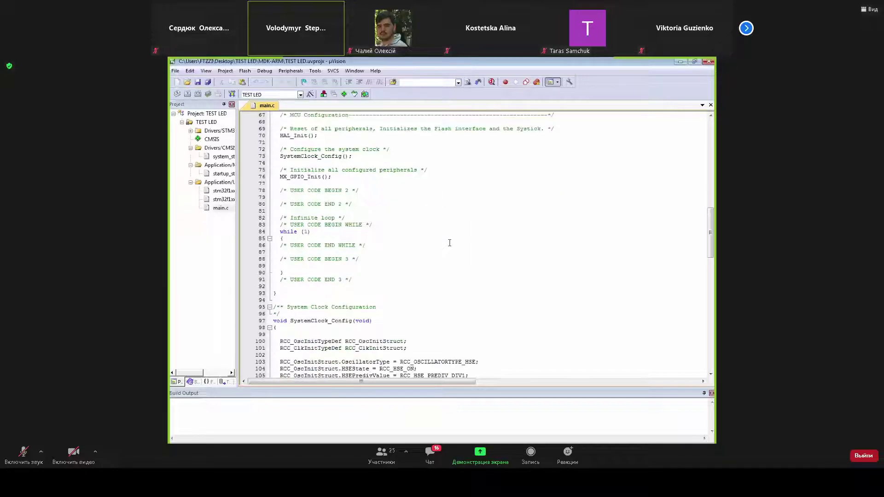
Examine the user code sections before main, inside it and around its infinite while loop
left_click(294, 259)
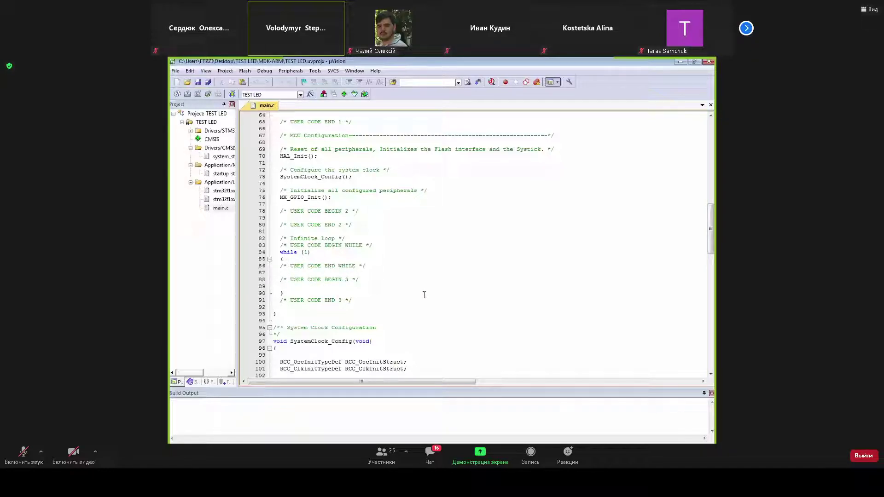
scroll(424, 295, "up", 12)
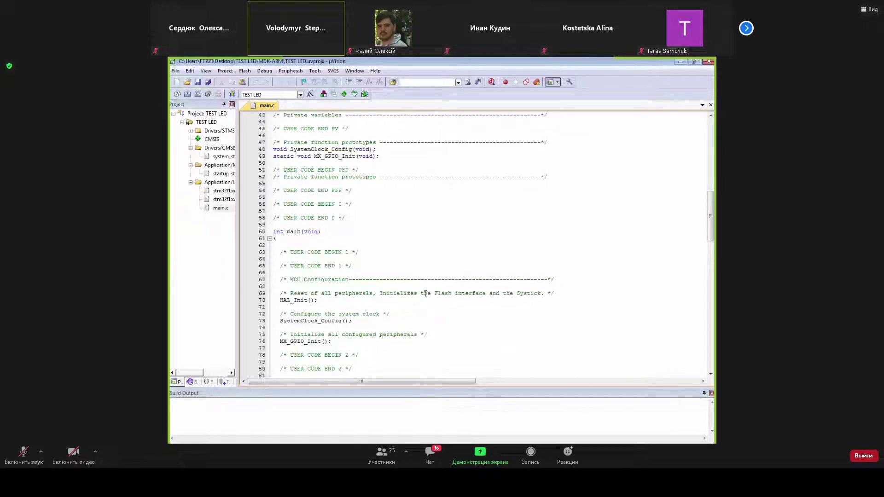
scroll(416, 209, "up", 1)
scroll(417, 209, "down", 4)
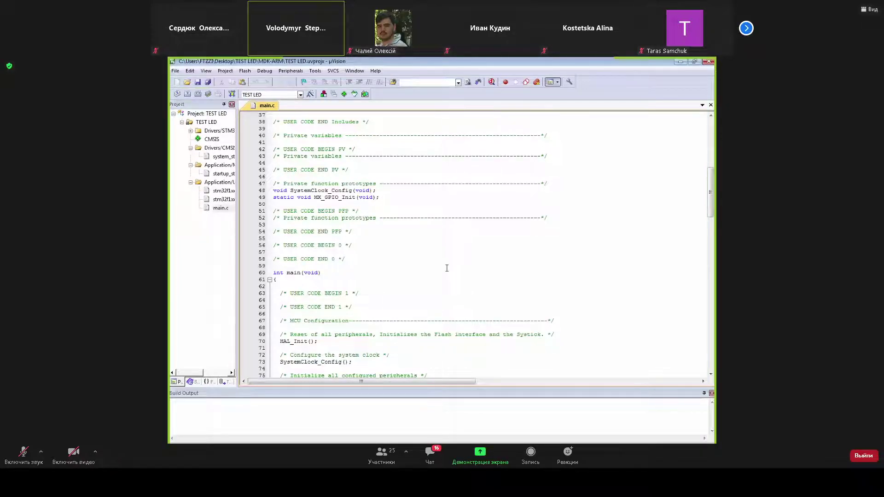
scroll(446, 268, "down", 9)
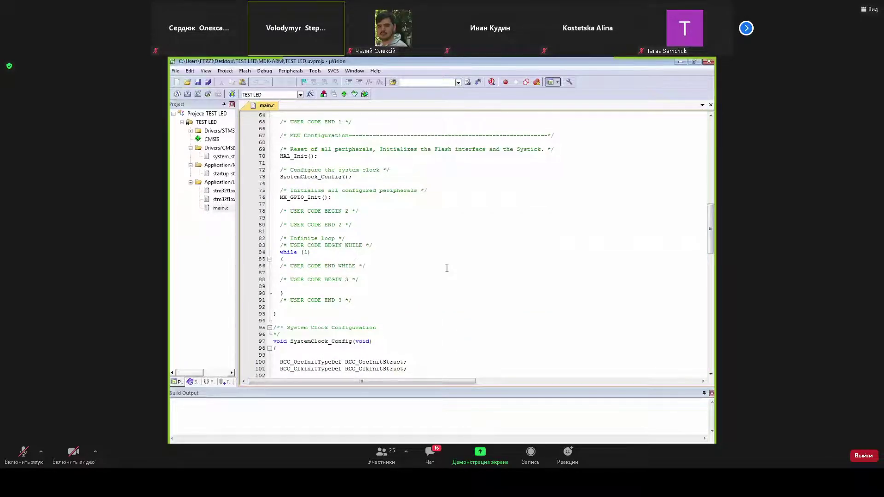
scroll(447, 268, "down", 2)
scroll(446, 267, "down", 2)
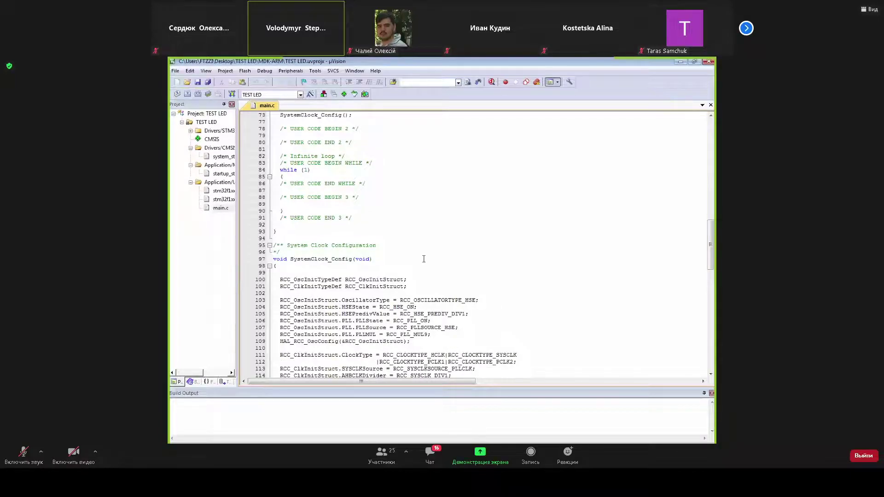
scroll(405, 226, "up", 5)
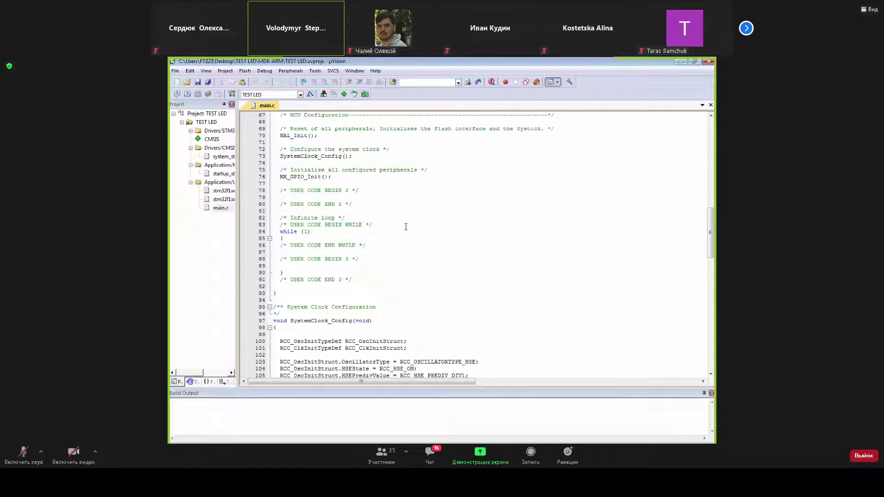
scroll(511, 318, "down", 2)
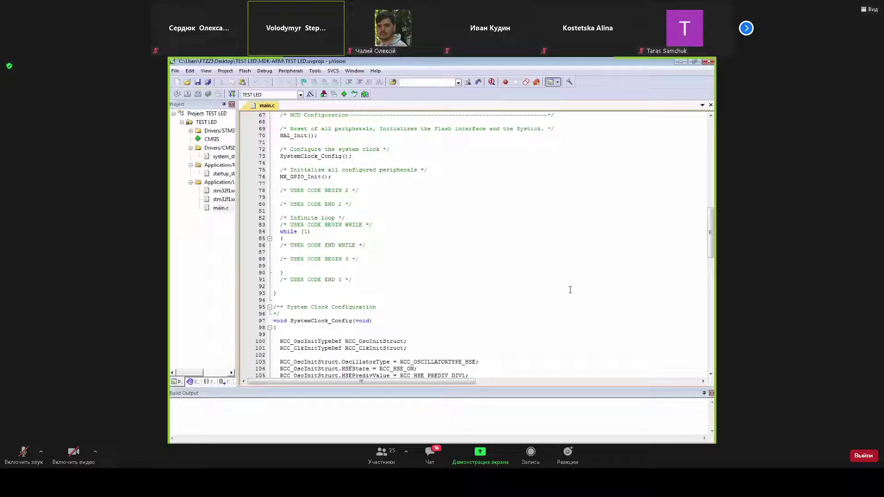
Examine the SystemClock_Config function and the PC13 settings in the MX_GPIO_Init function
scroll(570, 290, "down", 3)
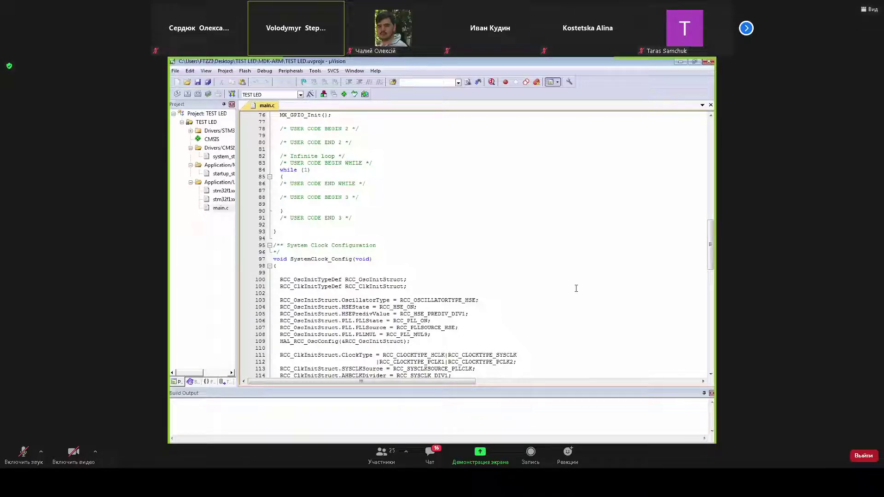
scroll(576, 288, "down", 7)
scroll(575, 288, "up", 2)
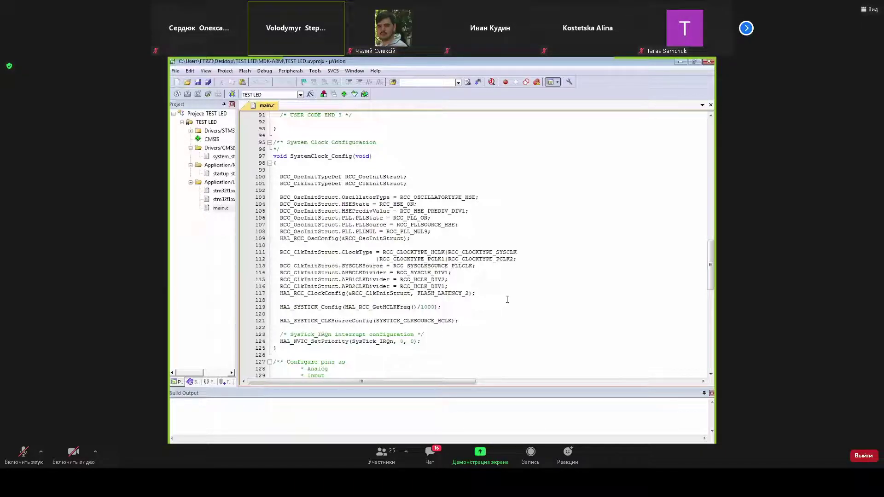
scroll(504, 283, "down", 3)
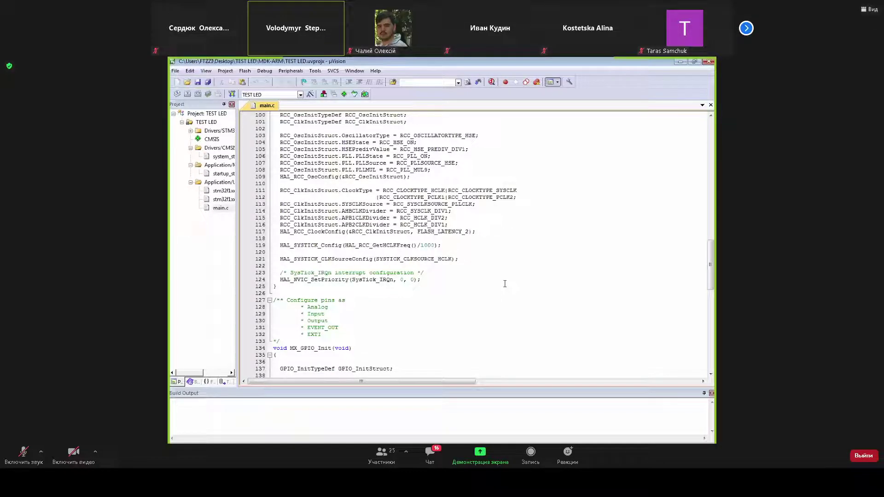
scroll(504, 284, "down", 8)
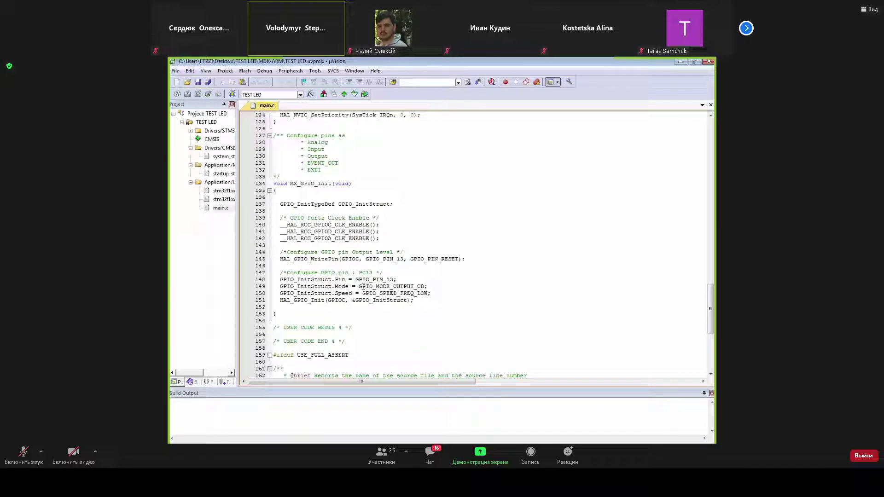
Delete the final D from GPIO_MODE_OUTPUT_OD in MX_GPIO_Init and inspect the line's error marker
left_click(424, 286)
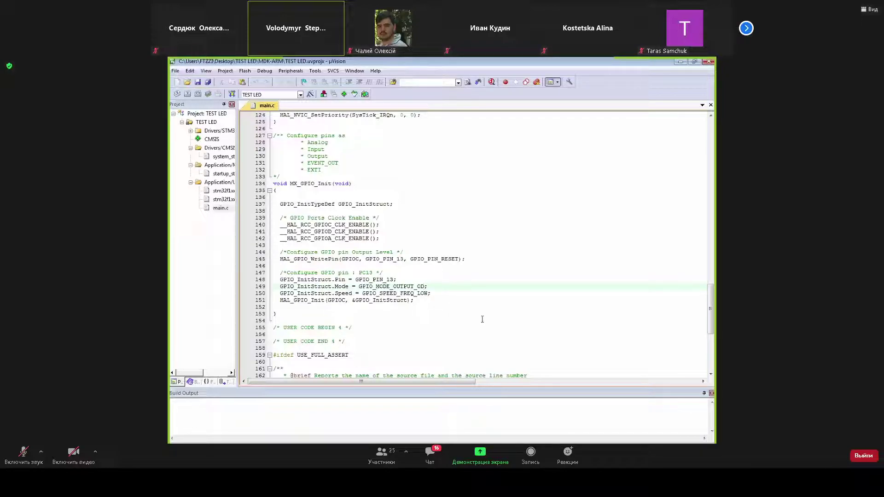
key("BackSpace")
mouse_move(241, 290)
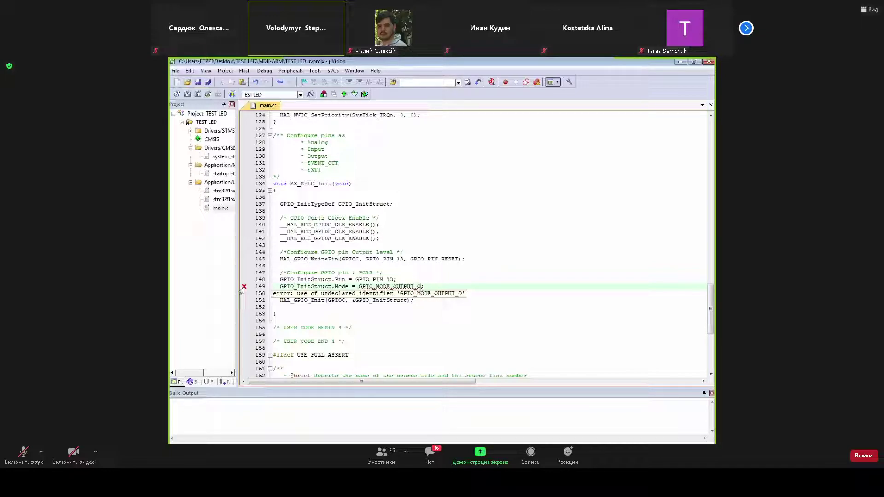
Try GPIO_MODE_OUTPUT_PP as the PC13 mode in the MX_GPIO_Init function
key("BackSpace")
type("P")
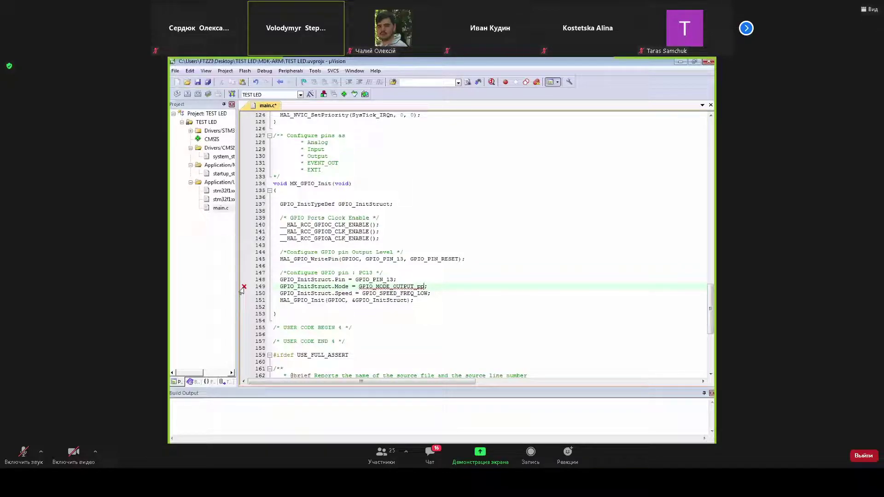
key("BackSpace")
key("BackSpace")
type("PP")
Restore the PC13 mode in MX_GPIO_Init to GPIO_MODE_OUTPUT_OD
key("BackSpace")
key("BackSpace")
type("OD")
Remove the final W from GPIO_SPEED_FREQ_LOW in the Speed line, restore it and return to the main function
left_click(427, 295)
key("BackSpace")
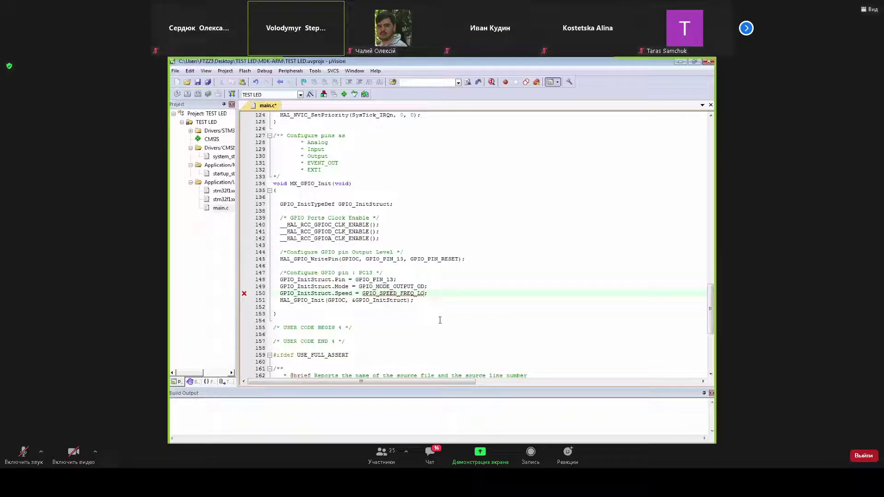
type("W")
scroll(455, 305, "up", 9)
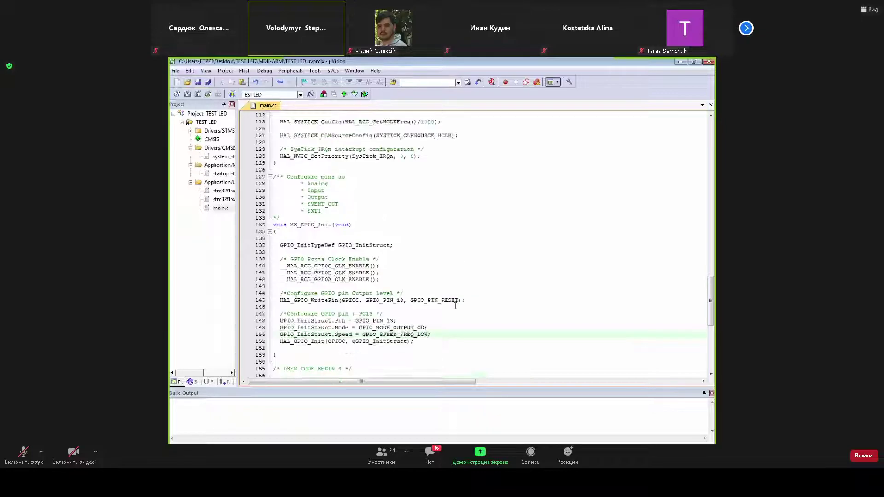
scroll(455, 305, "up", 12)
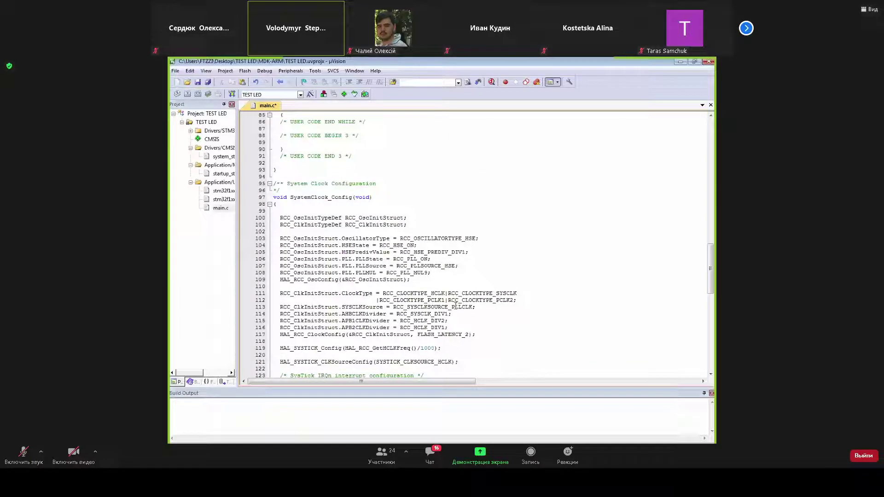
scroll(455, 306, "up", 4)
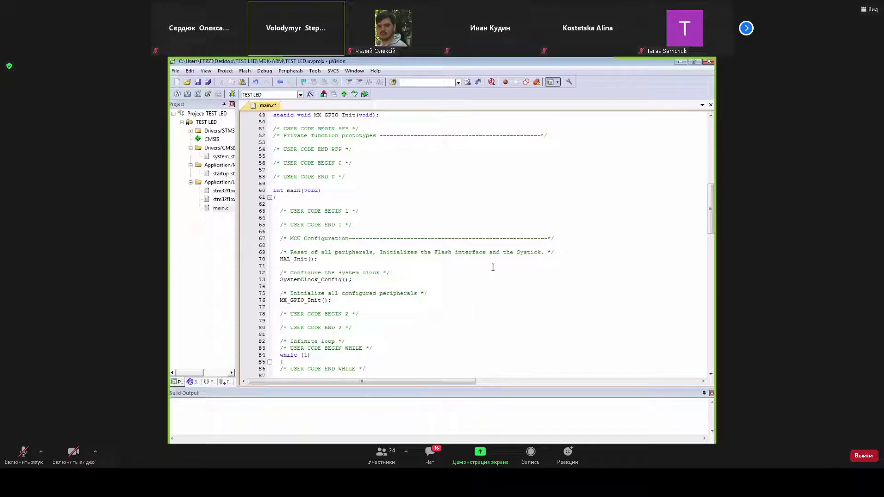
Switch to the desktop and look inside the TEST LED project folder
left_click(680, 61)
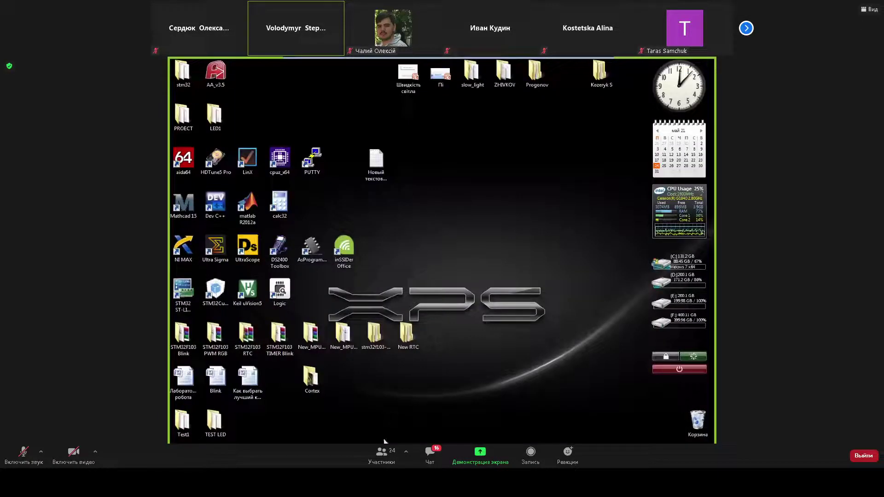
double_click(213, 424)
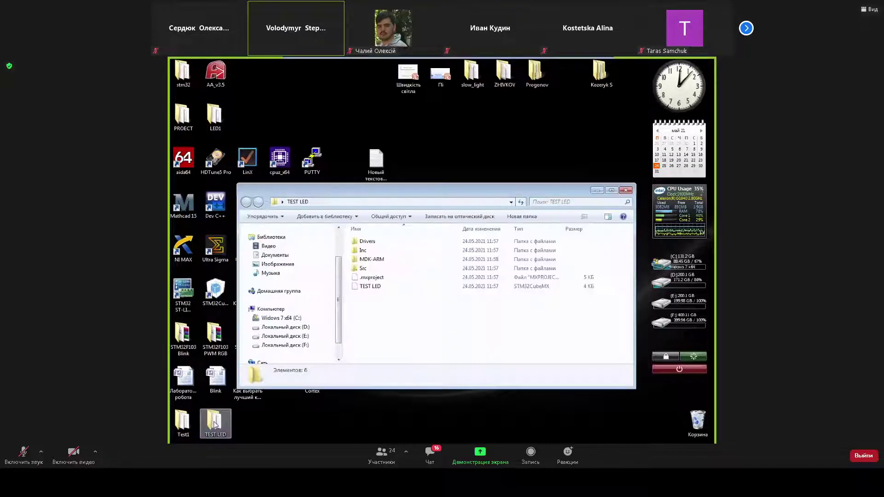
left_click(597, 190)
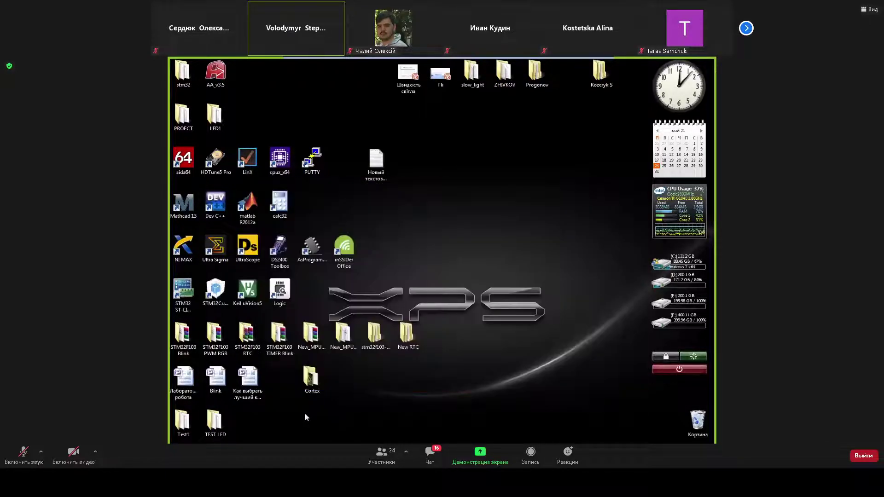
Open the "Лабораторна робота" document in Word and review its instructions down to the LED blinking task variants, then close it
double_click(183, 381)
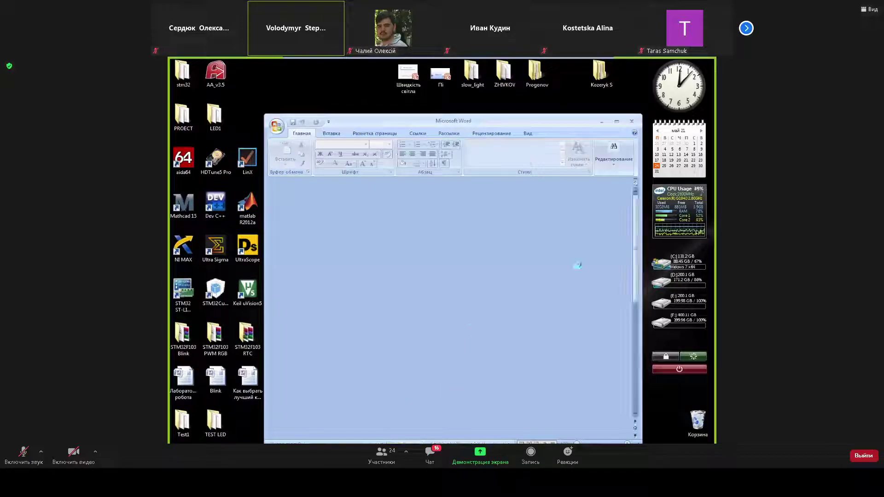
scroll(628, 308, "down", 10)
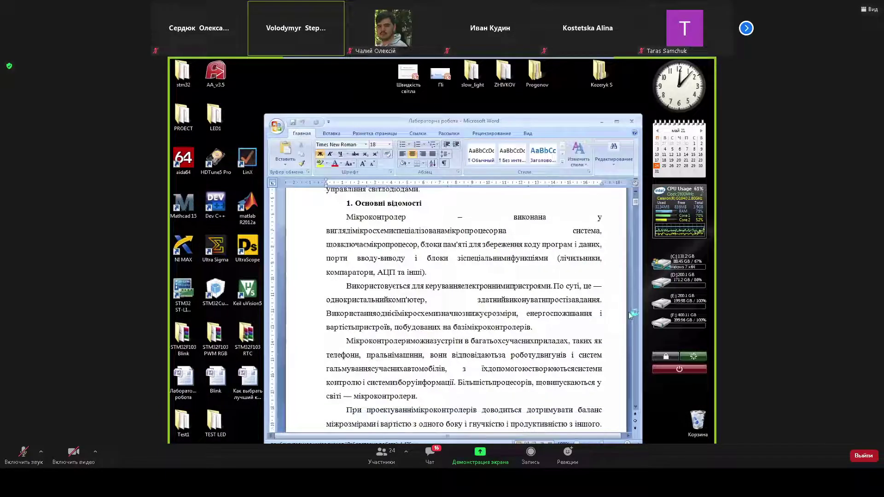
scroll(629, 317, "down", 15)
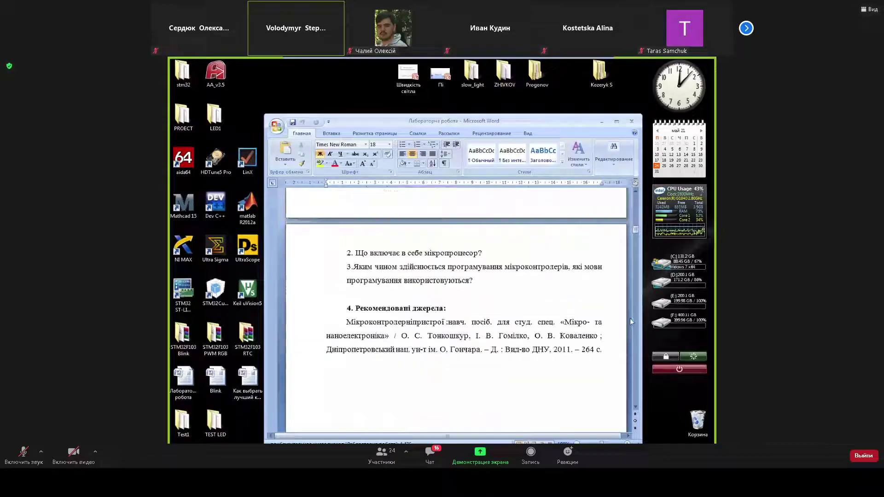
scroll(629, 328, "down", 15)
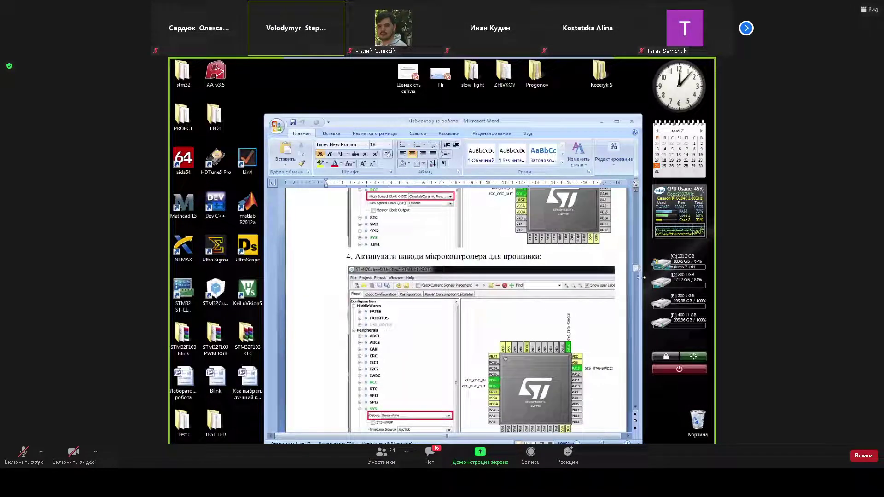
left_click_drag(635, 267, 621, 361)
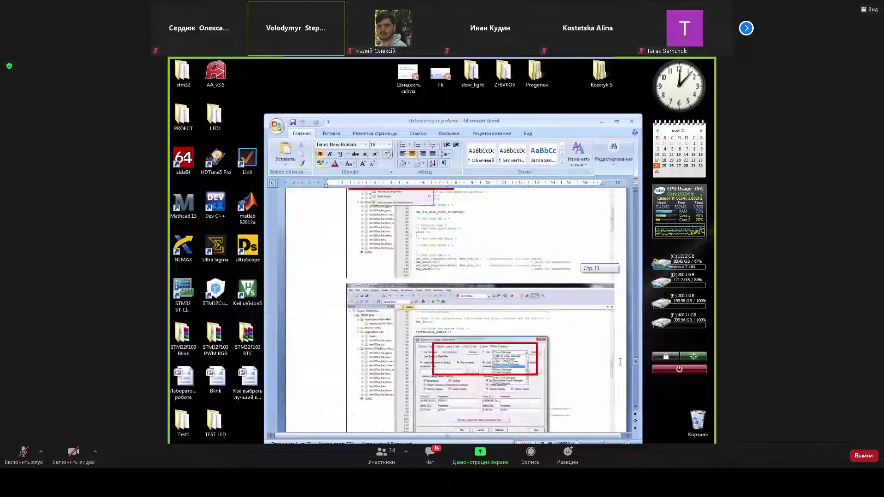
scroll(575, 348, "down", 20)
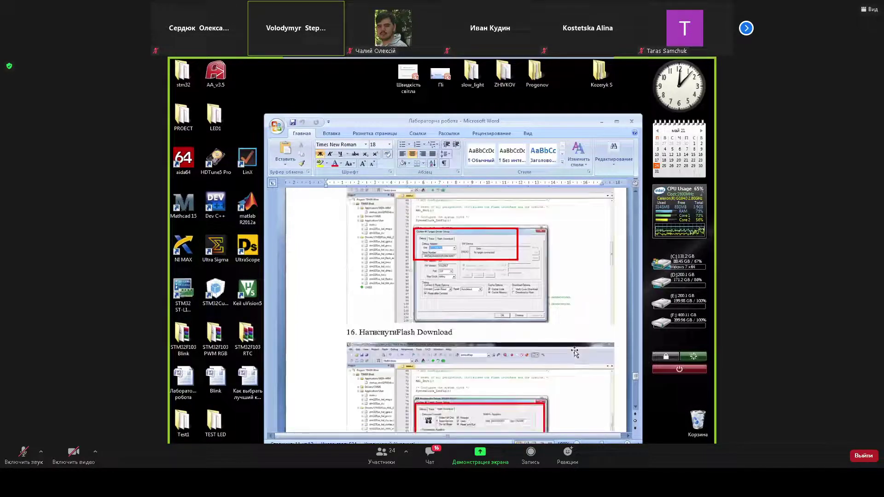
scroll(576, 351, "down", 4)
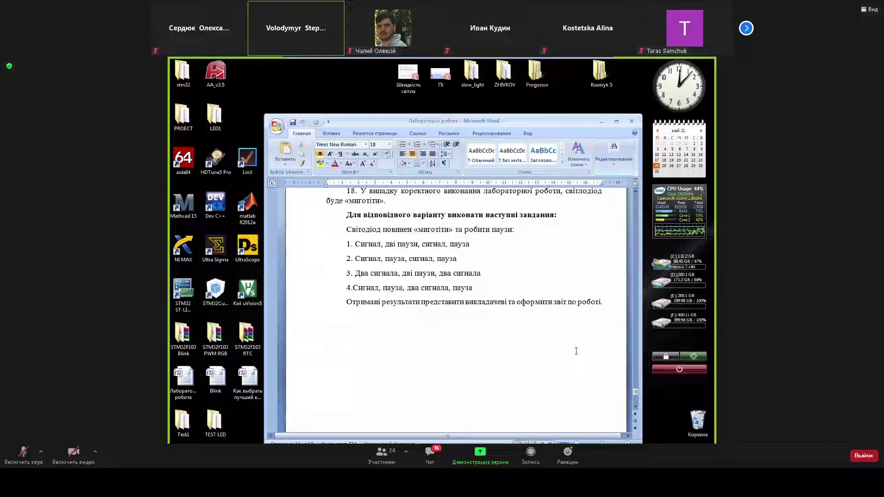
scroll(576, 351, "up", 3)
scroll(575, 350, "down", 3)
scroll(576, 351, "down", 3)
scroll(575, 350, "up", 4)
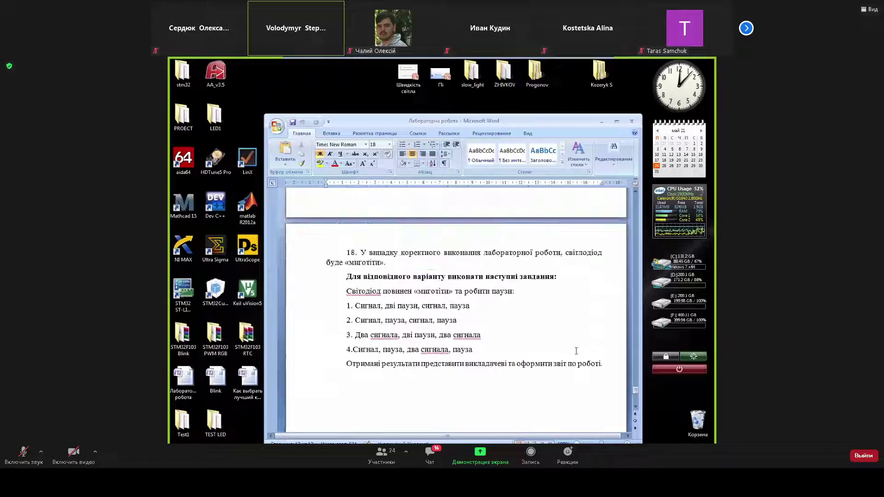
left_click(631, 121)
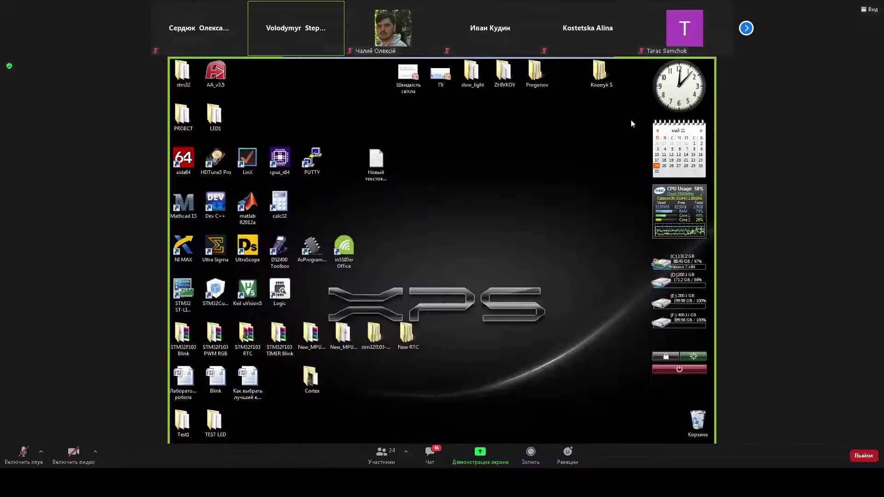
Open the Blink document and look at its steps for creating a project and choosing the STM32F103C8T6, then close it
double_click(221, 390)
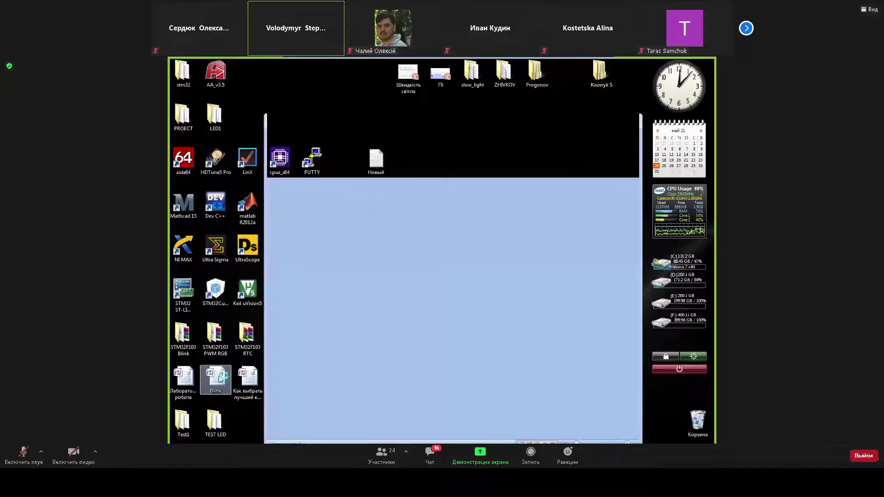
scroll(560, 327, "down", 5)
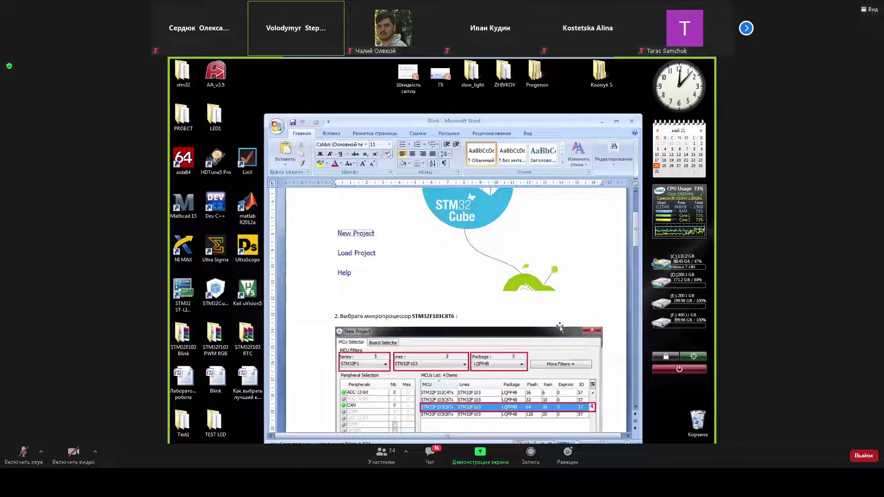
left_click(631, 121)
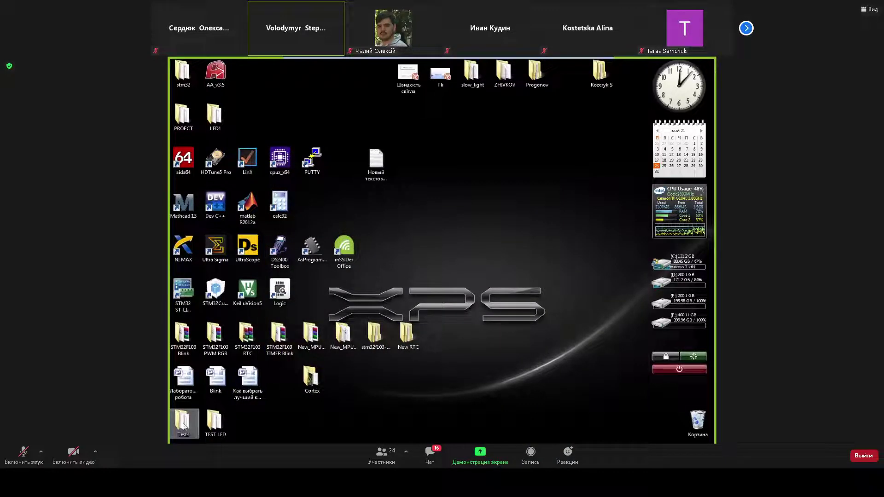
Look through the contents of the TEST LED, Cortex and Test1 folders on the desktop
double_click(213, 422)
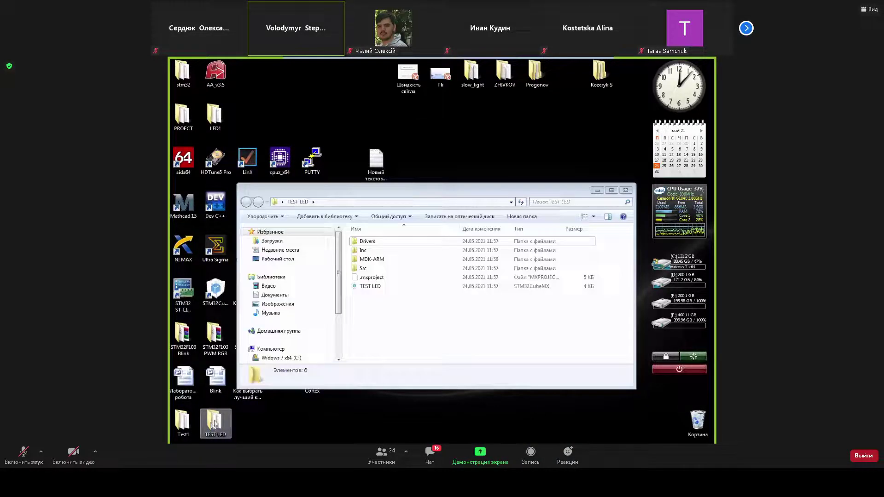
left_click(626, 191)
double_click(311, 377)
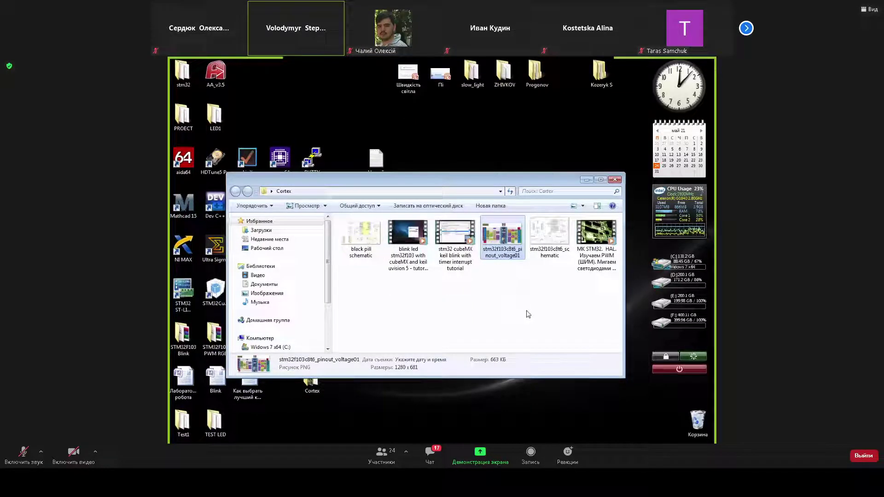
left_click(586, 179)
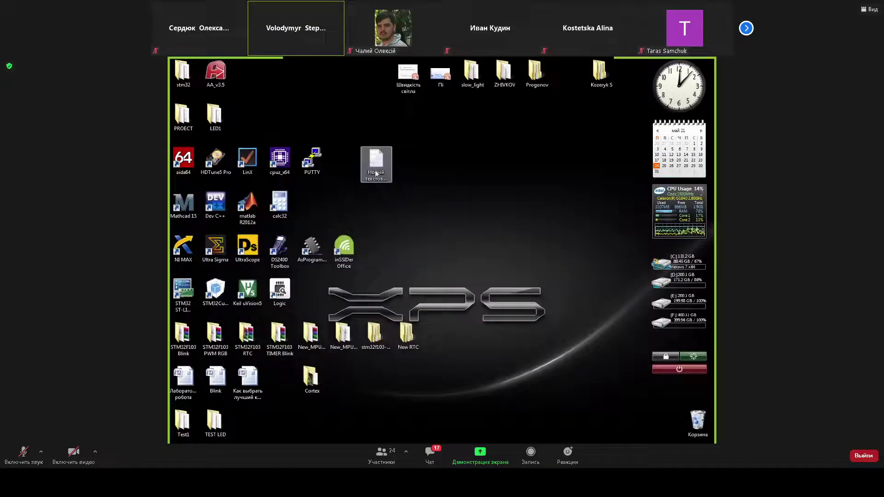
double_click(177, 424)
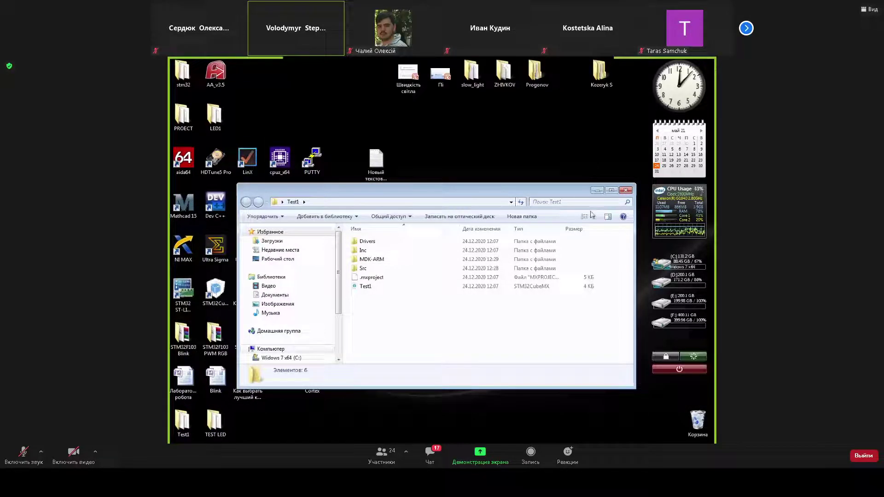
left_click(626, 191)
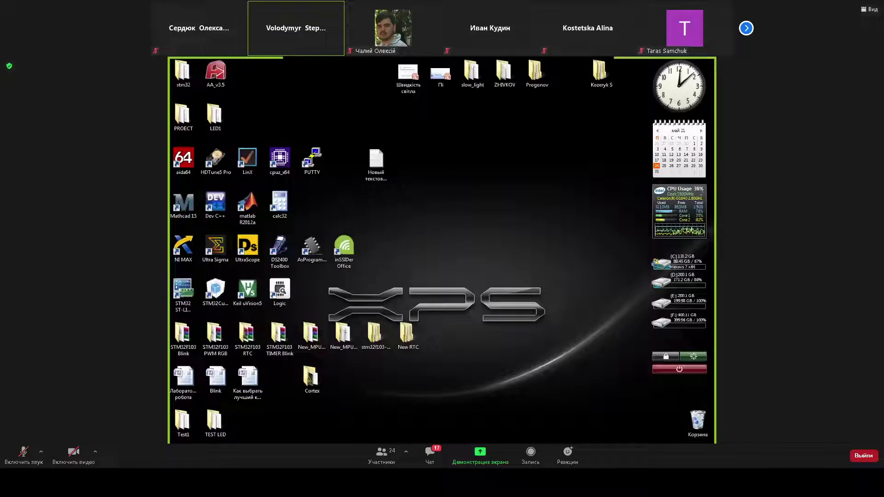
Switch back to the TEST LED project in µVision, examine the main function down to its while loop and minimize it
key("alt+Tab")
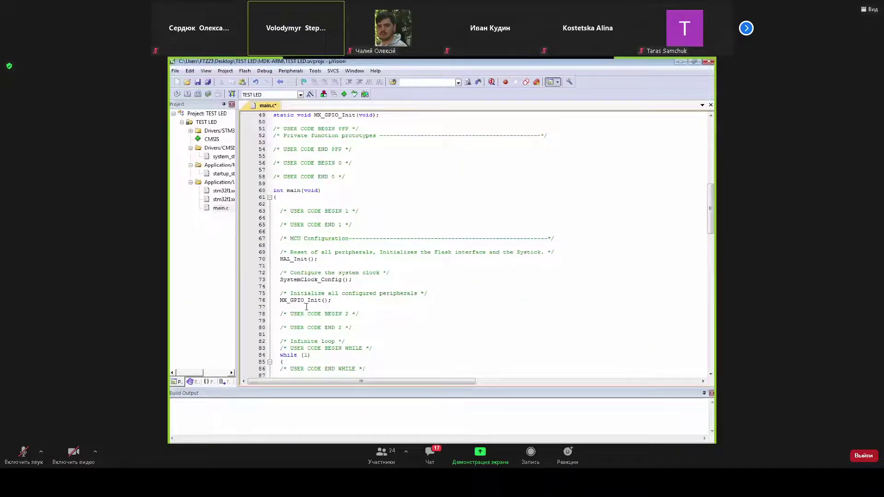
scroll(405, 320, "down", 2)
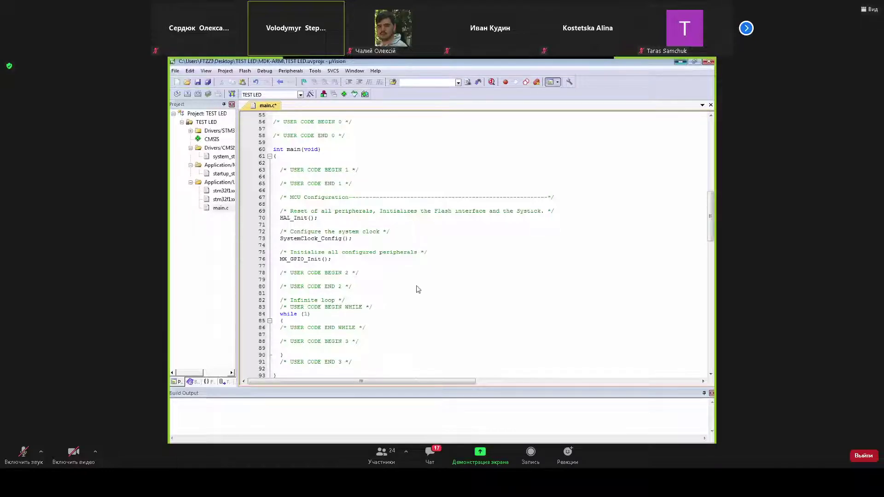
left_click(679, 62)
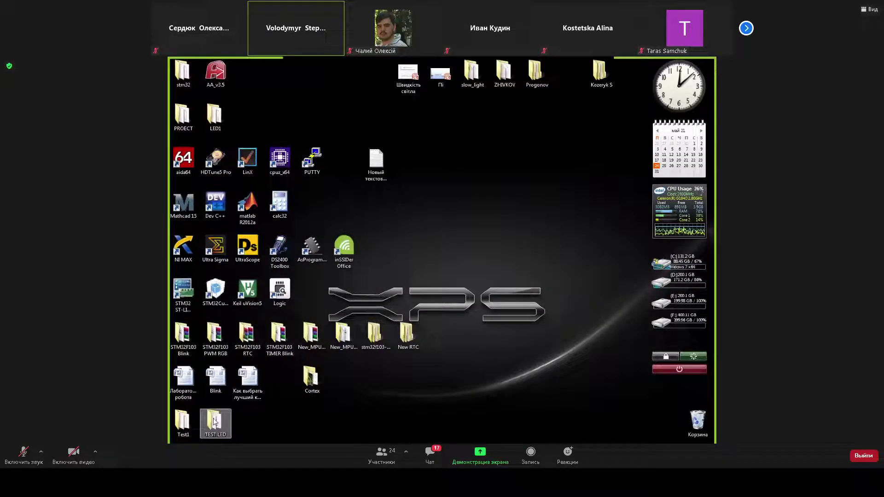
Open the Test1 µVision project from the MDK-ARM subfolder of Test1, maximize its window and expand the Test1 target
left_click(187, 416)
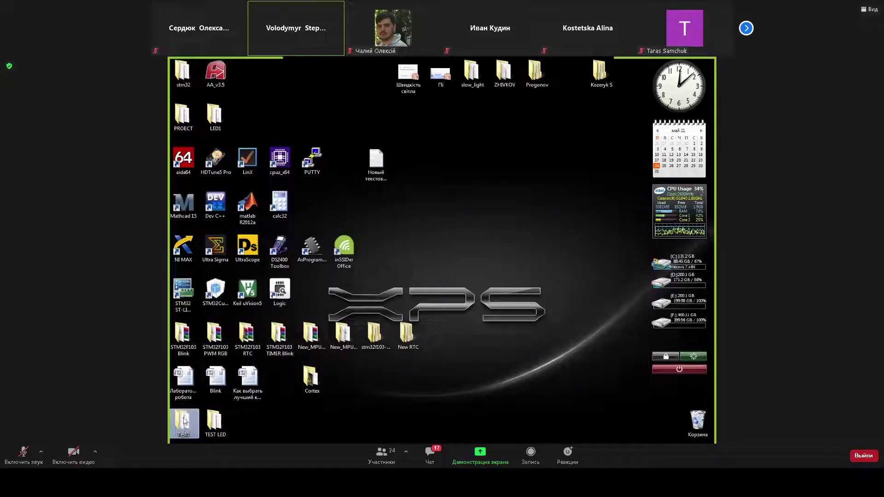
double_click(185, 418)
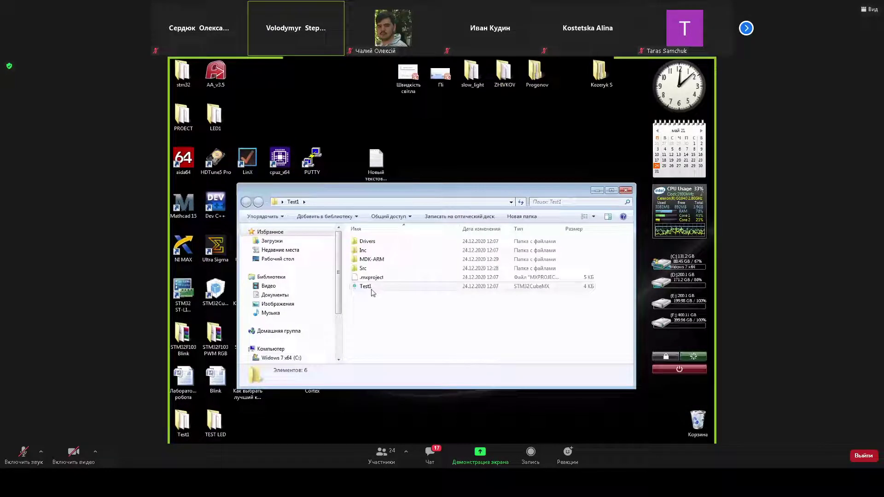
left_click(372, 260)
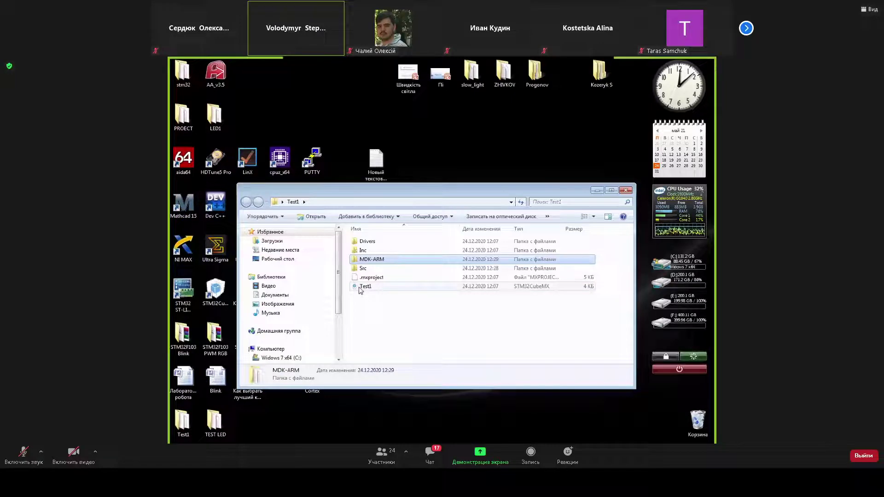
double_click(370, 260)
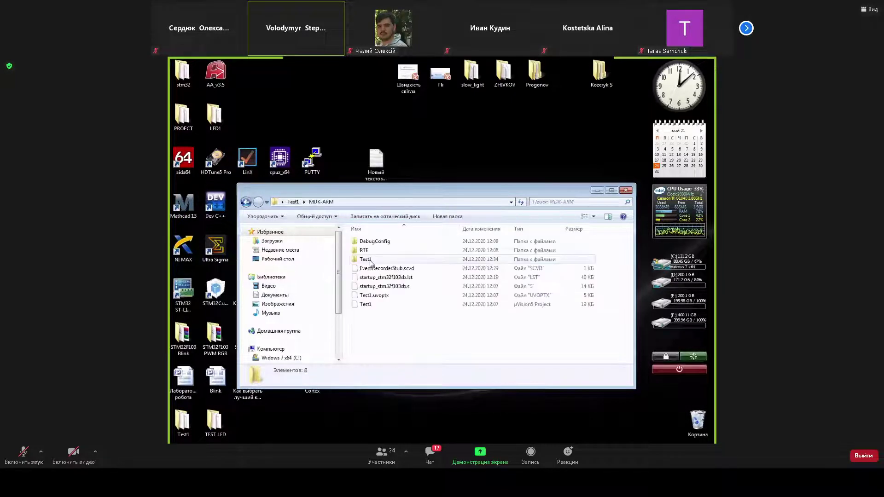
double_click(363, 304)
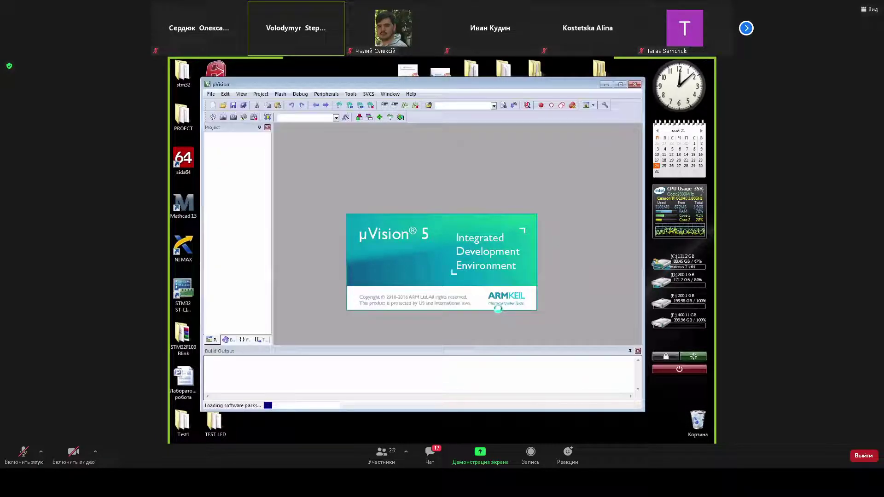
left_click(620, 85)
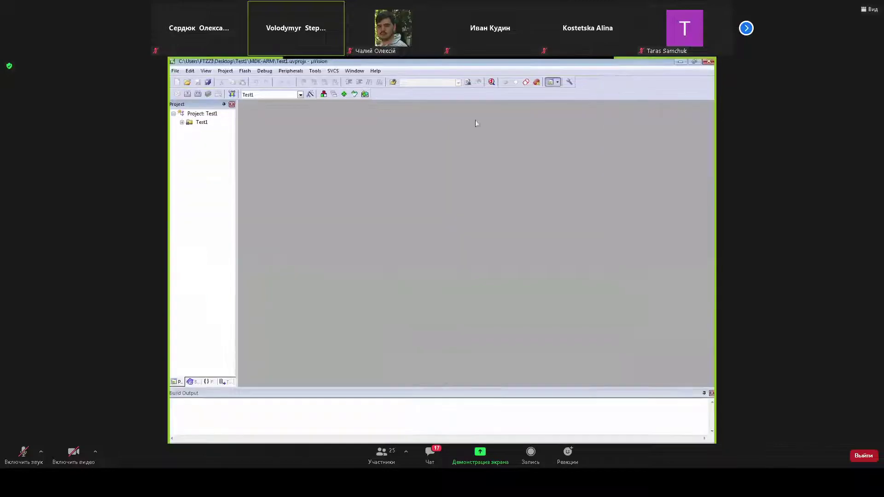
left_click(181, 123)
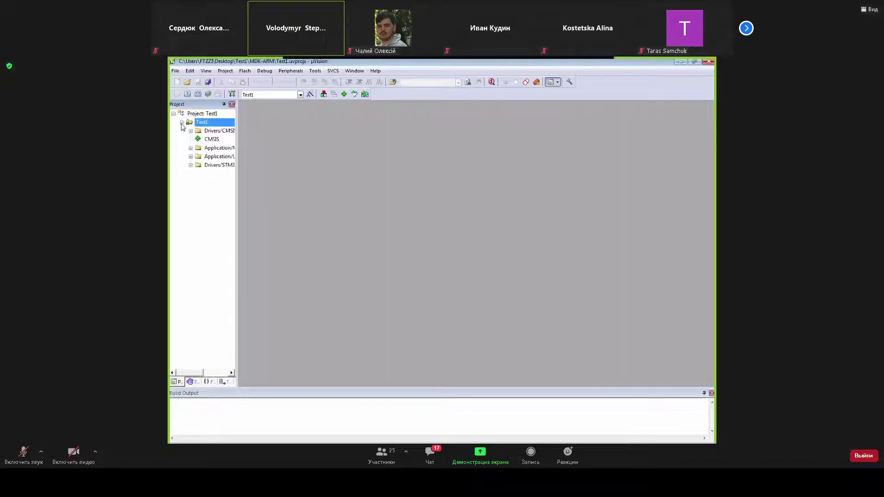
Open main.c from the Application/User group of Test1 and examine the LED toggling code in its while loop
left_click(190, 157)
double_click(221, 165)
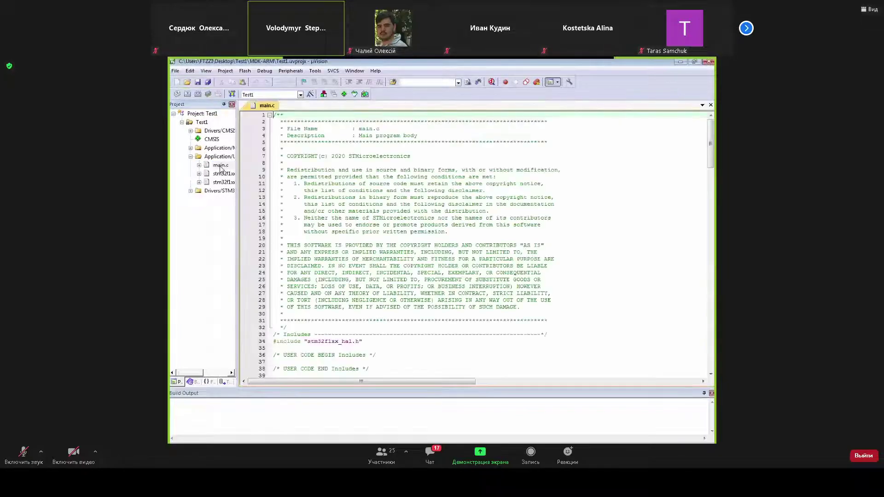
scroll(631, 237, "down", 20)
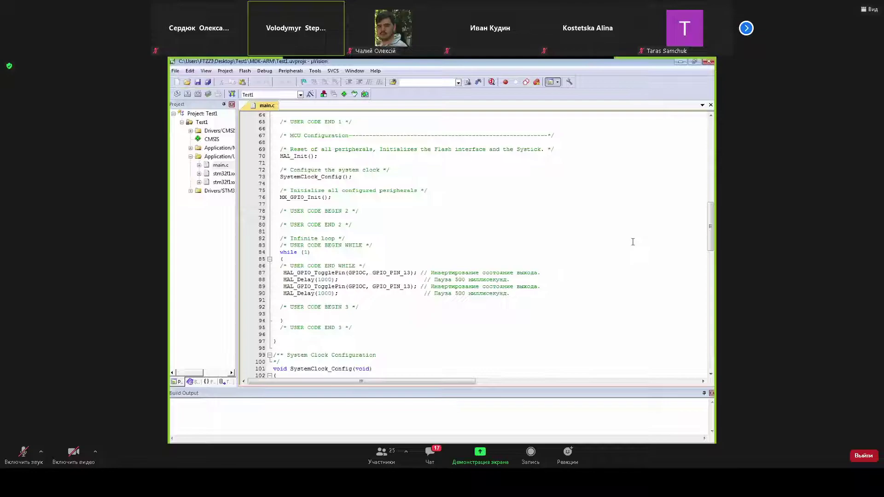
scroll(632, 241, "down", 3)
scroll(632, 242, "up", 3)
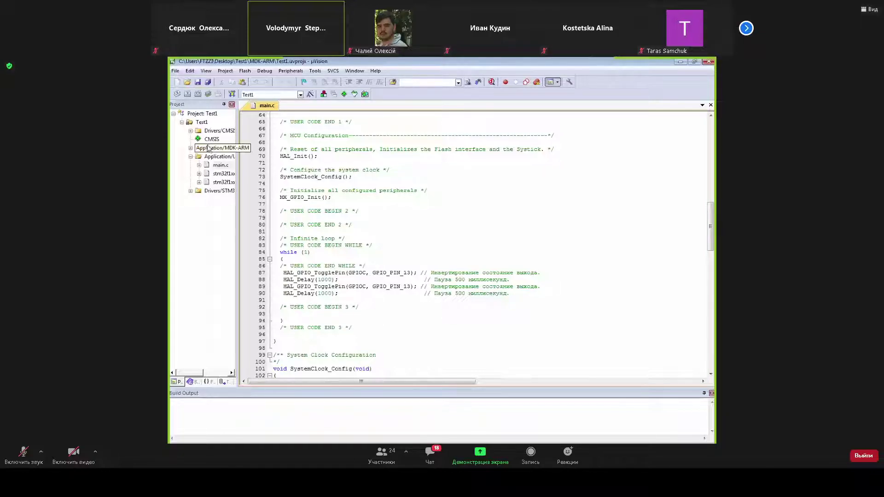
left_click(199, 123)
left_click(196, 114)
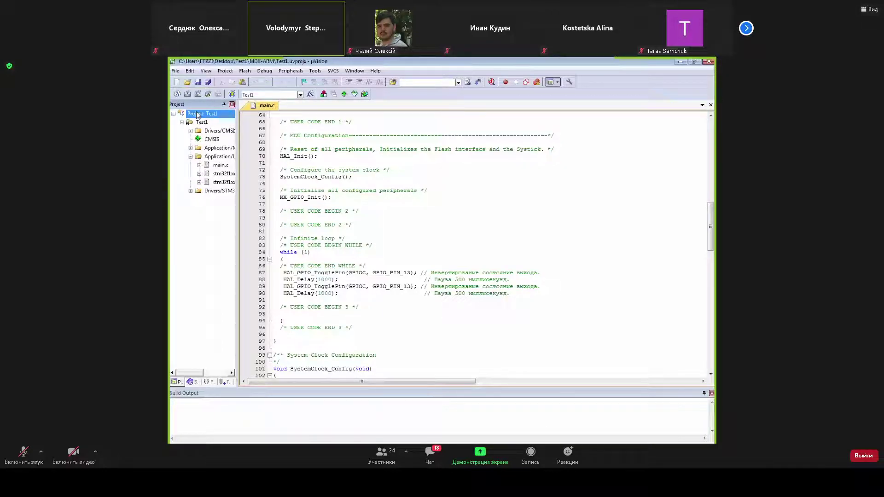
left_click(197, 114)
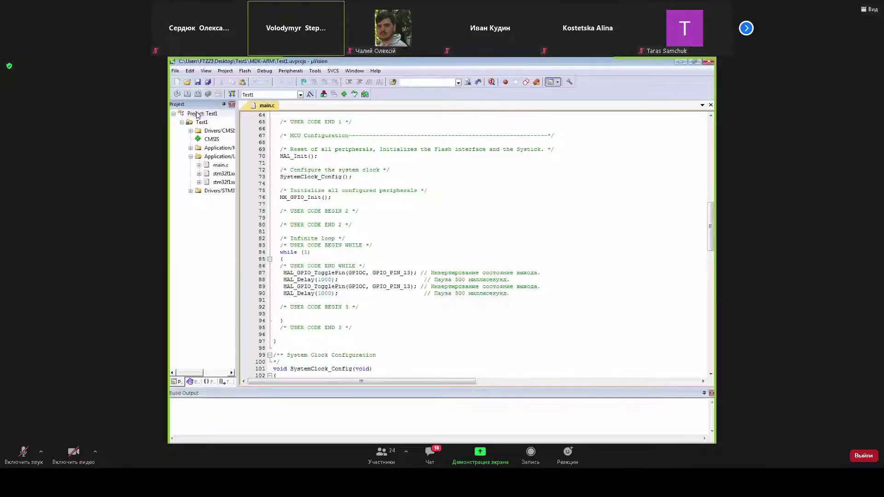
right_click(202, 122)
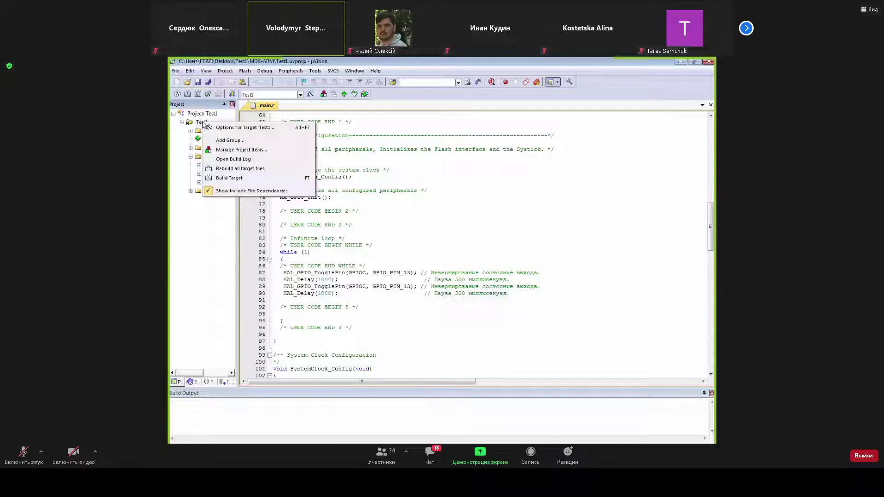
left_click(271, 150)
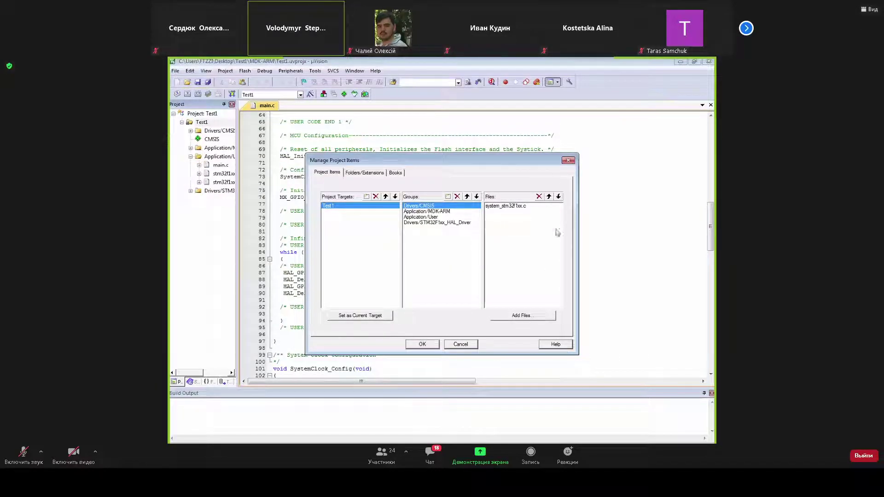
left_click(568, 162)
Open the options for the Test1 target and choose ST-Link Debugger as its debug adapter
right_click(193, 123)
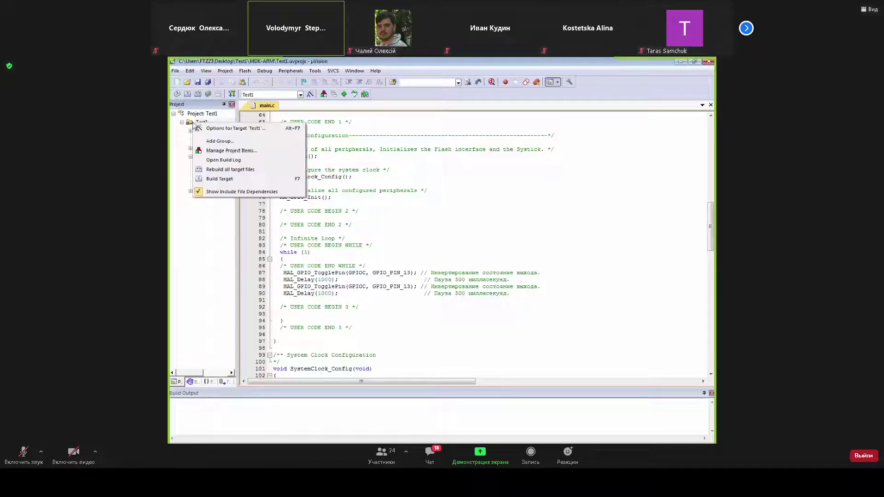
left_click(244, 129)
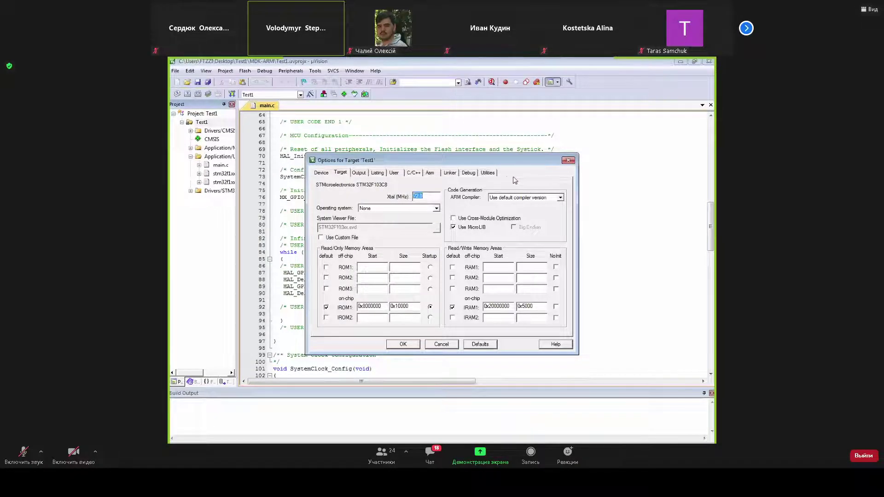
left_click(468, 173)
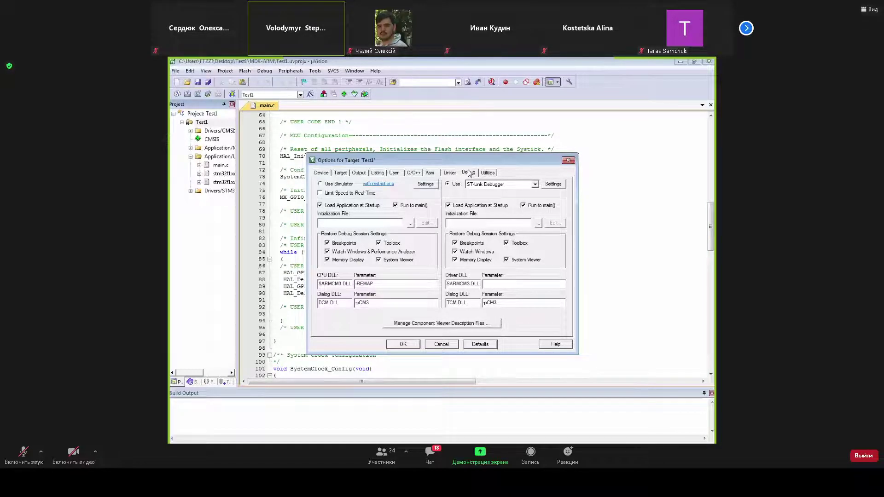
left_click(535, 185)
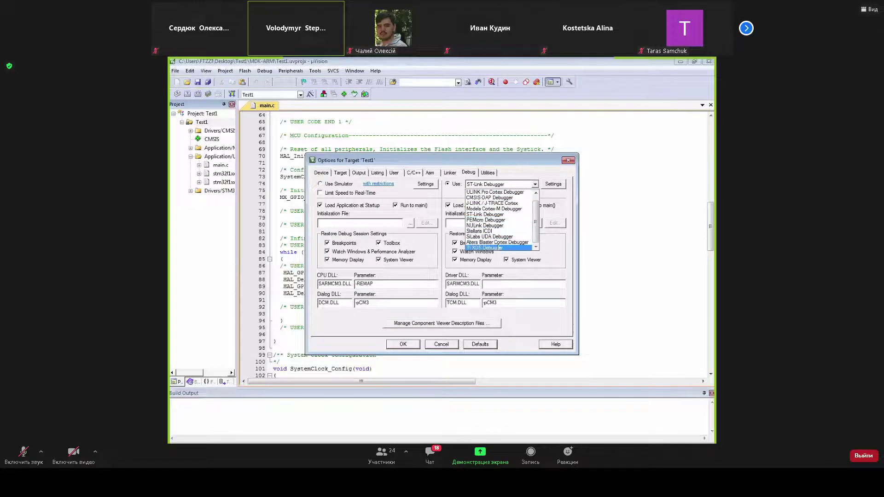
left_click(473, 218)
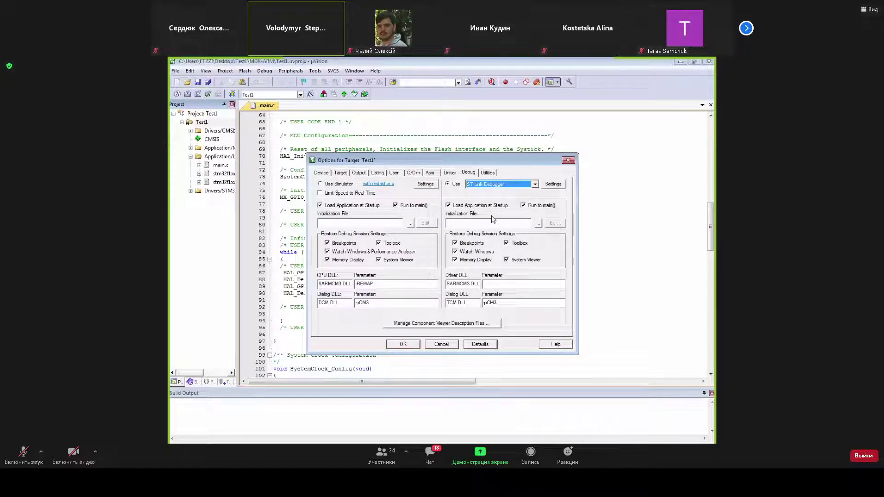
Review the ST-Link driver setup including its flash download settings, and confirm both the driver setup and the target options
left_click(553, 184)
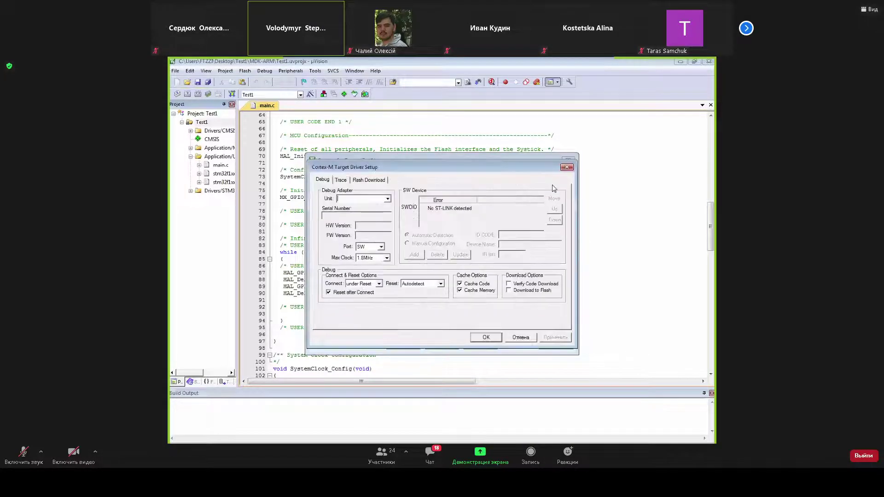
left_click(369, 180)
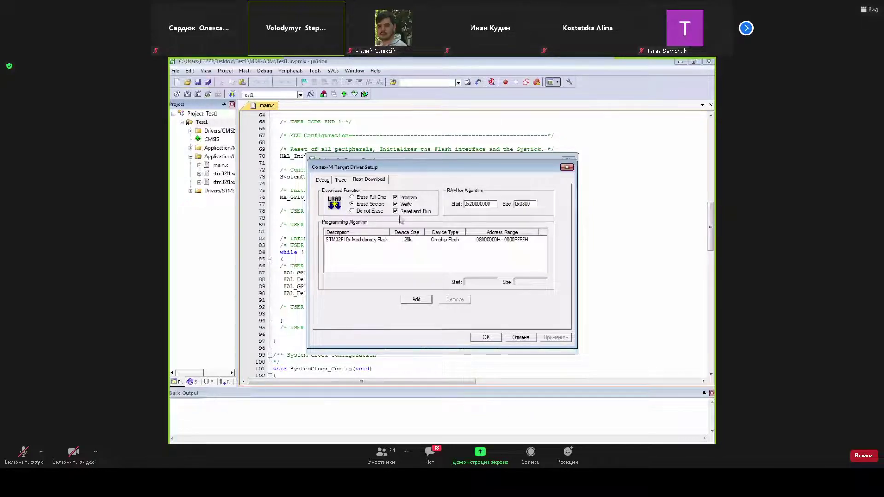
left_click(487, 338)
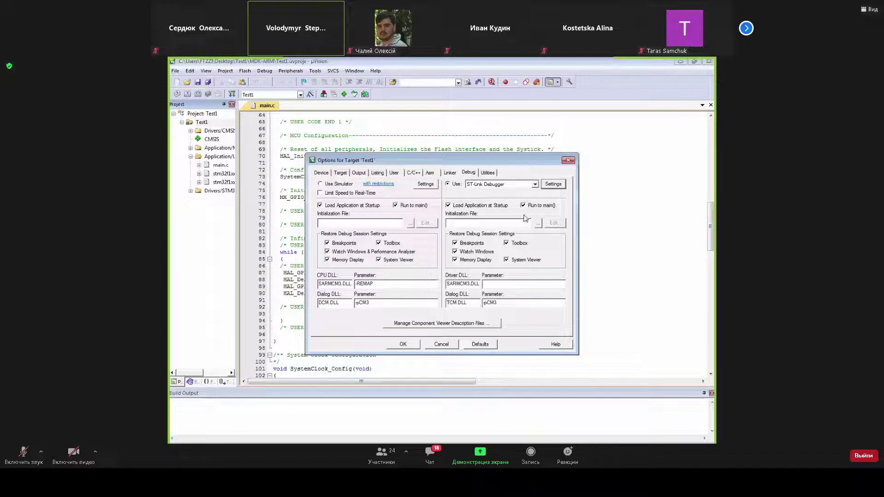
left_click(402, 345)
Build the Test1 target and enlarge the build output area to follow the compilation
left_click(605, 257)
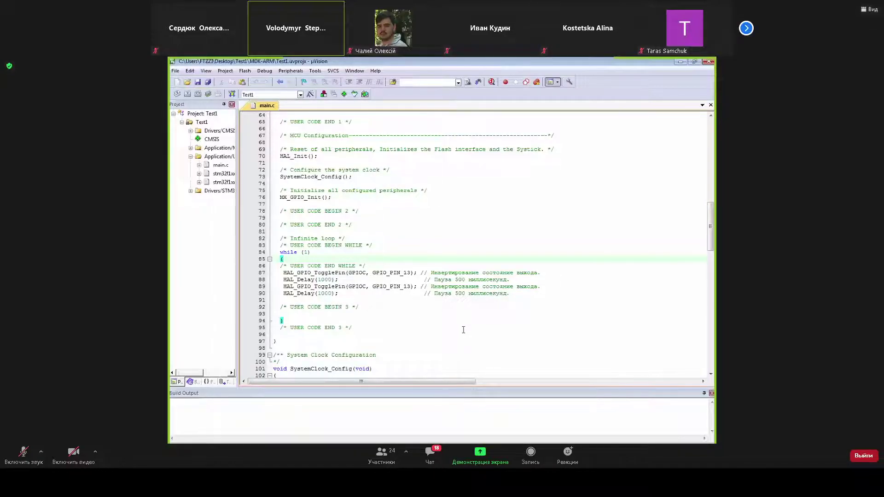
left_click(187, 94)
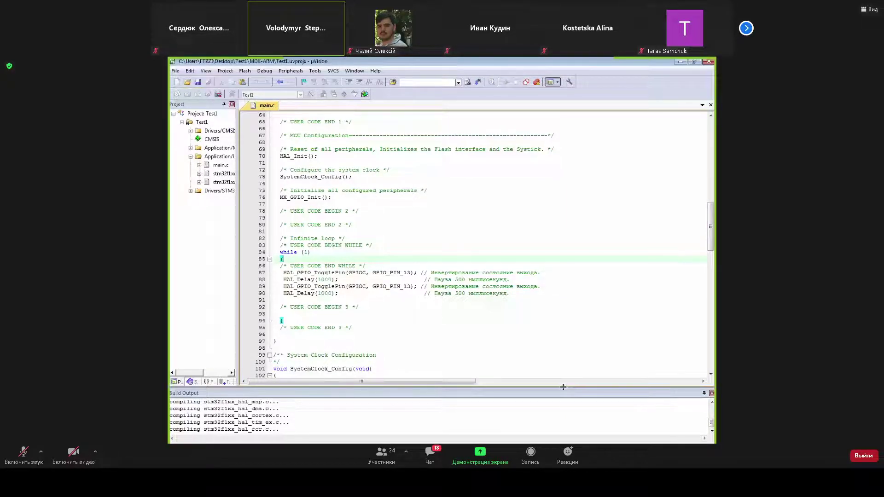
left_click_drag(562, 386, 563, 257)
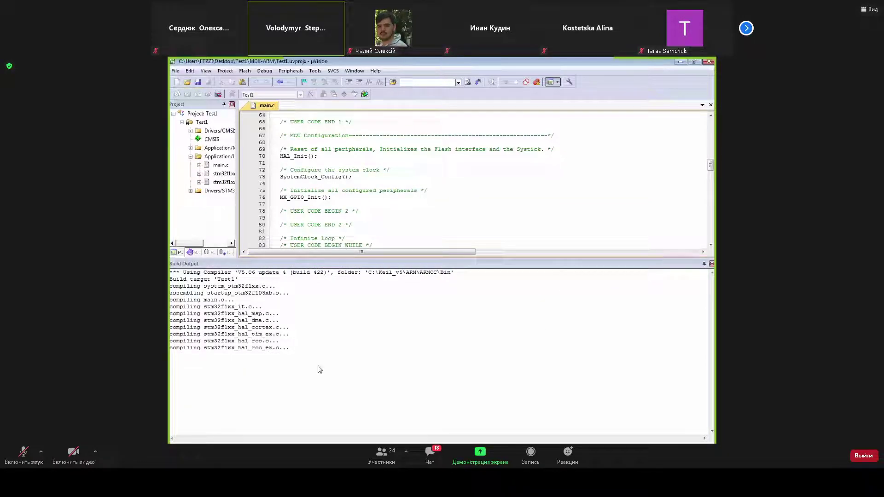